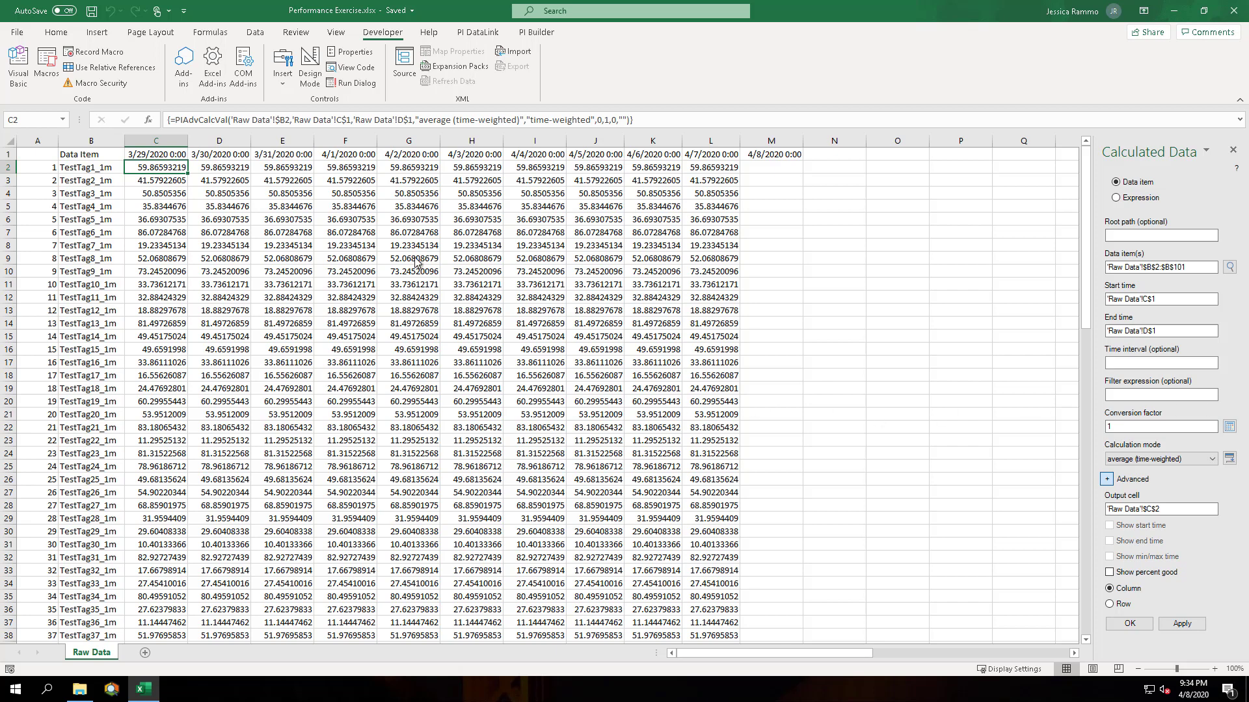
- Show and clear precedent arrows for C2 and D2, then select the TODAY() cell M1
left_click(210, 33)
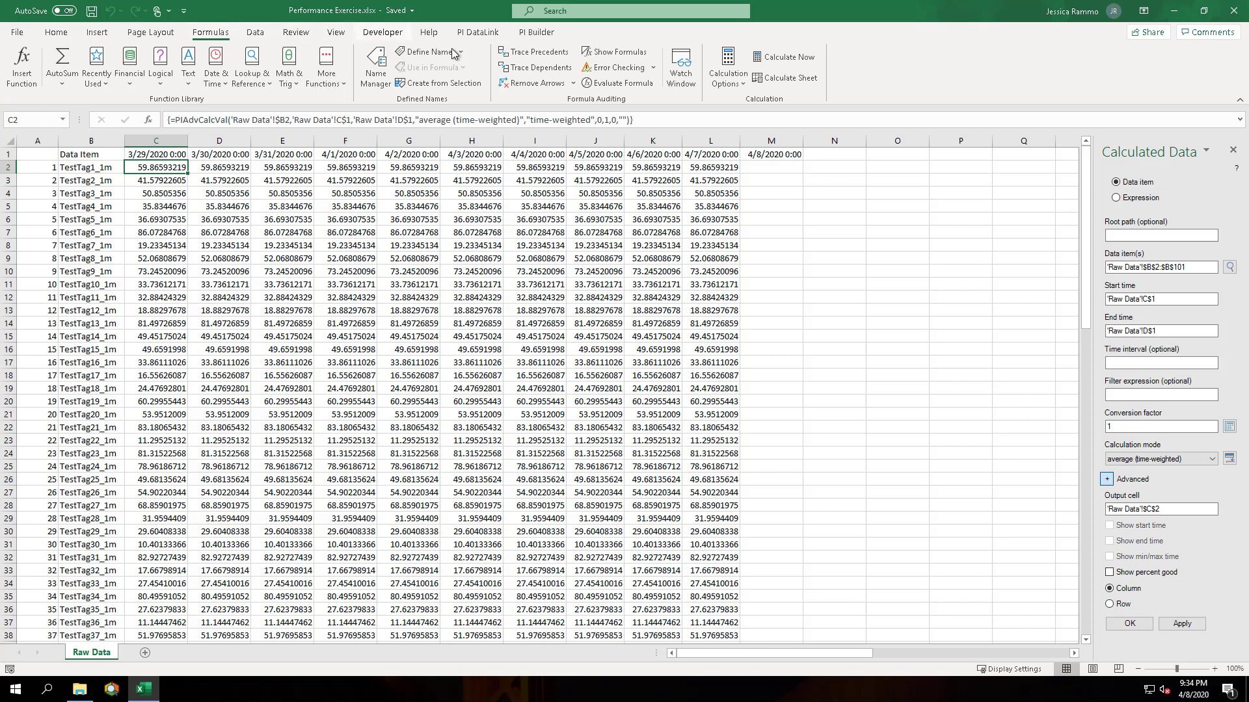
left_click(534, 54)
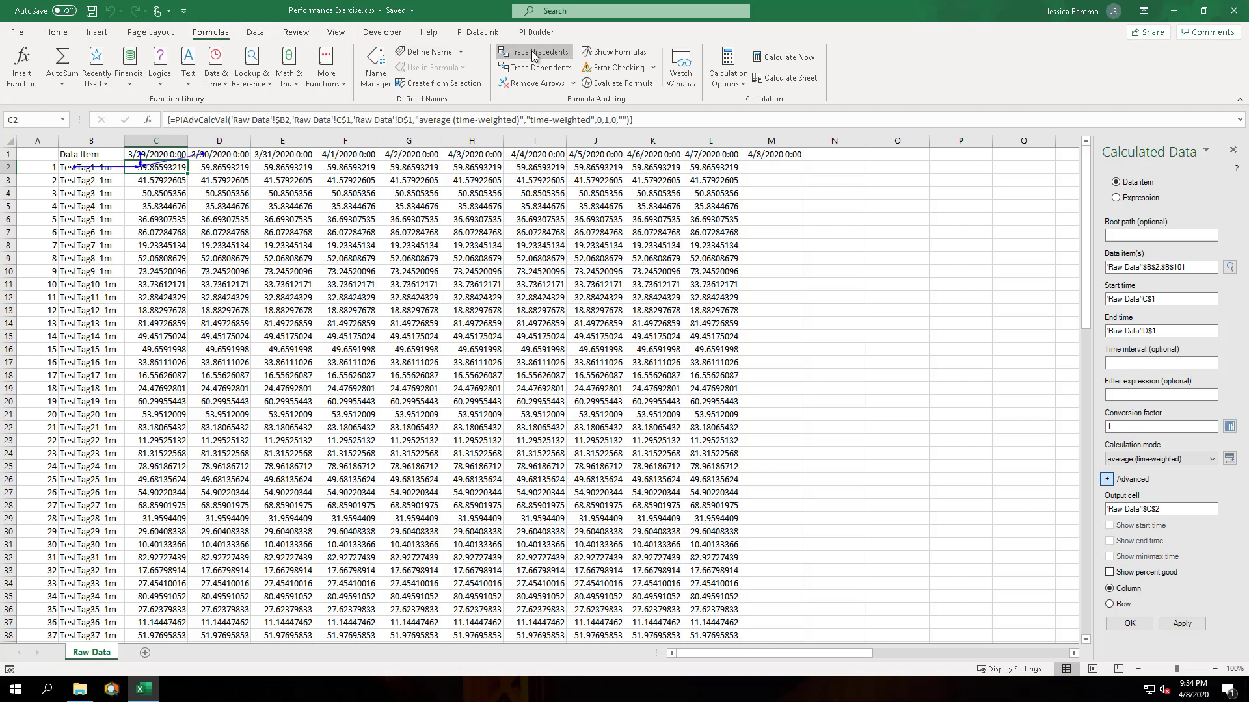
left_click(523, 84)
left_click(224, 168)
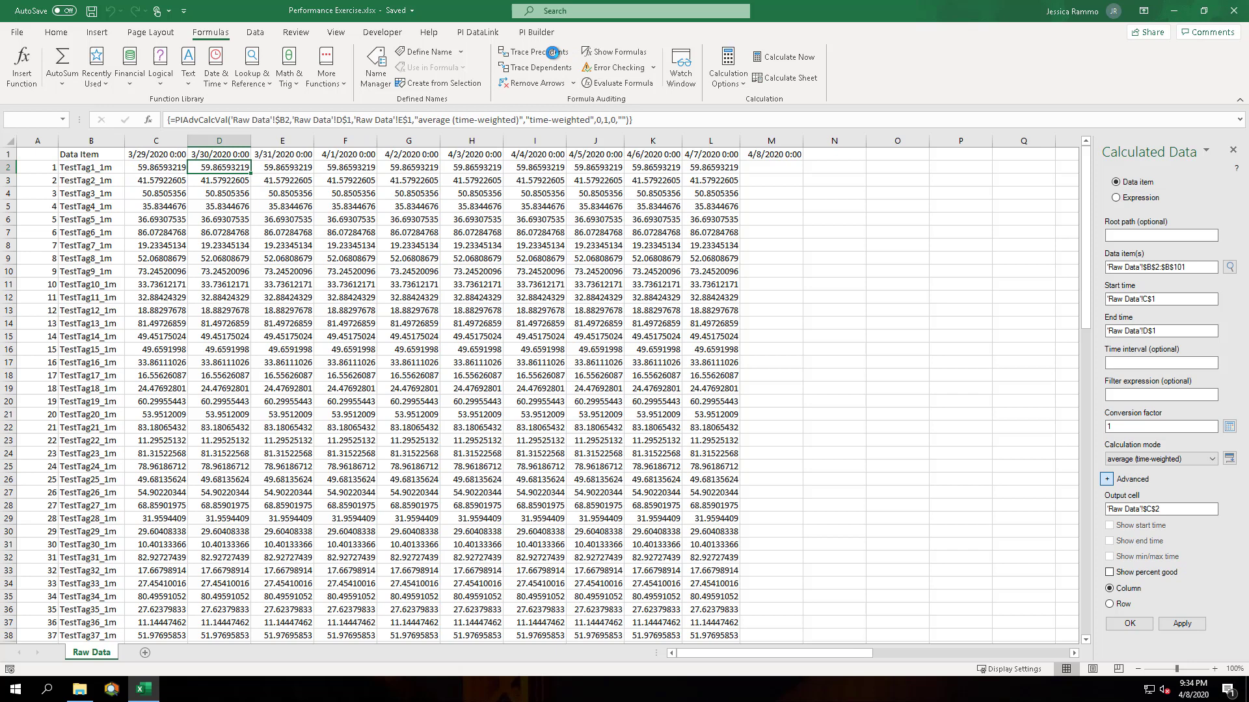
left_click(555, 54)
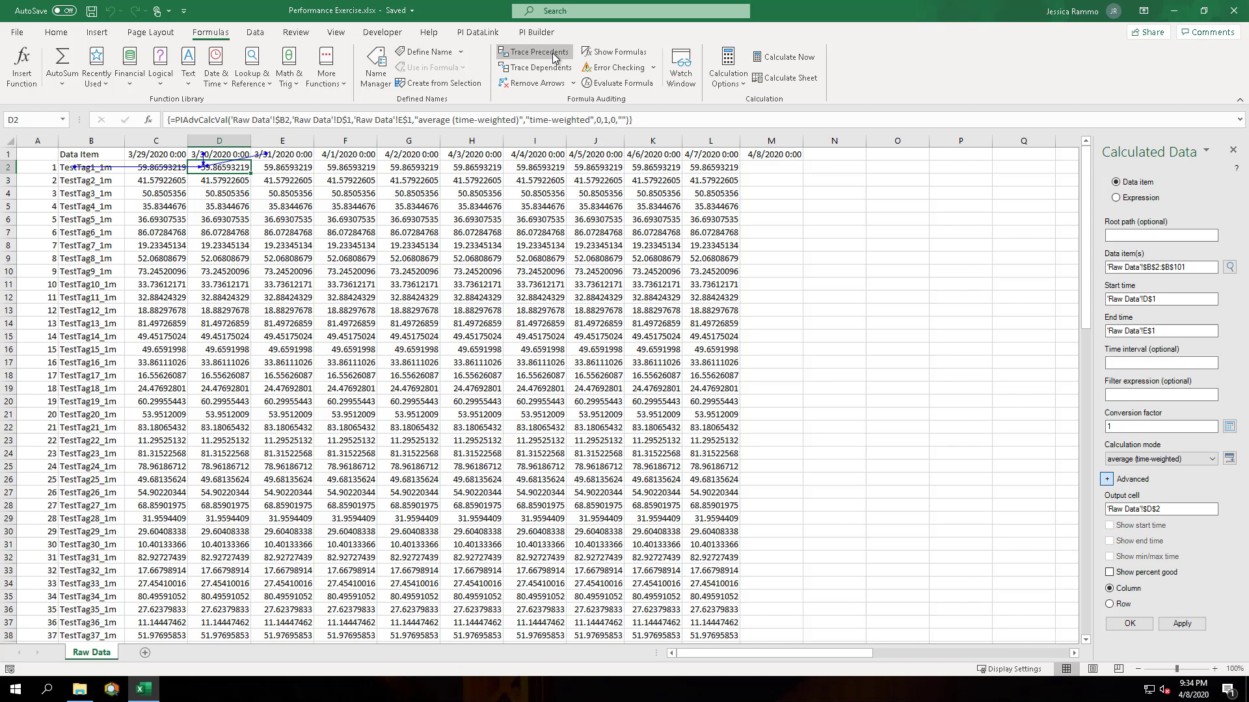
left_click(542, 81)
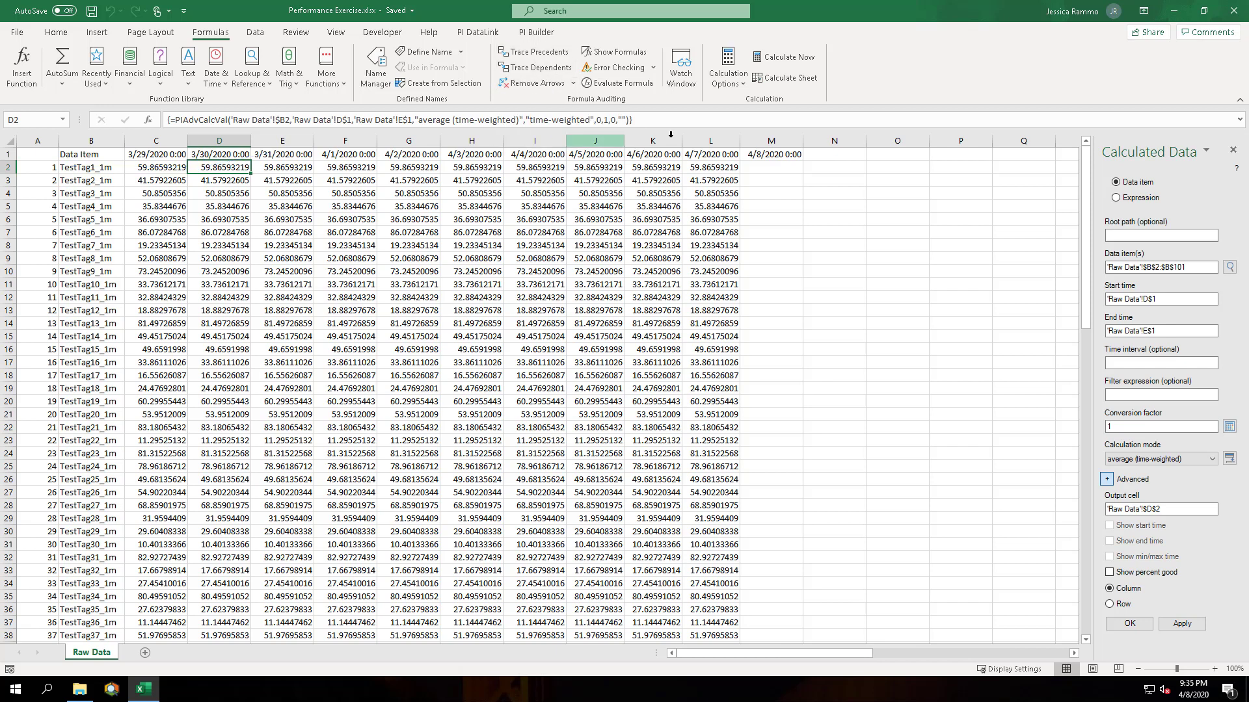
left_click(759, 154)
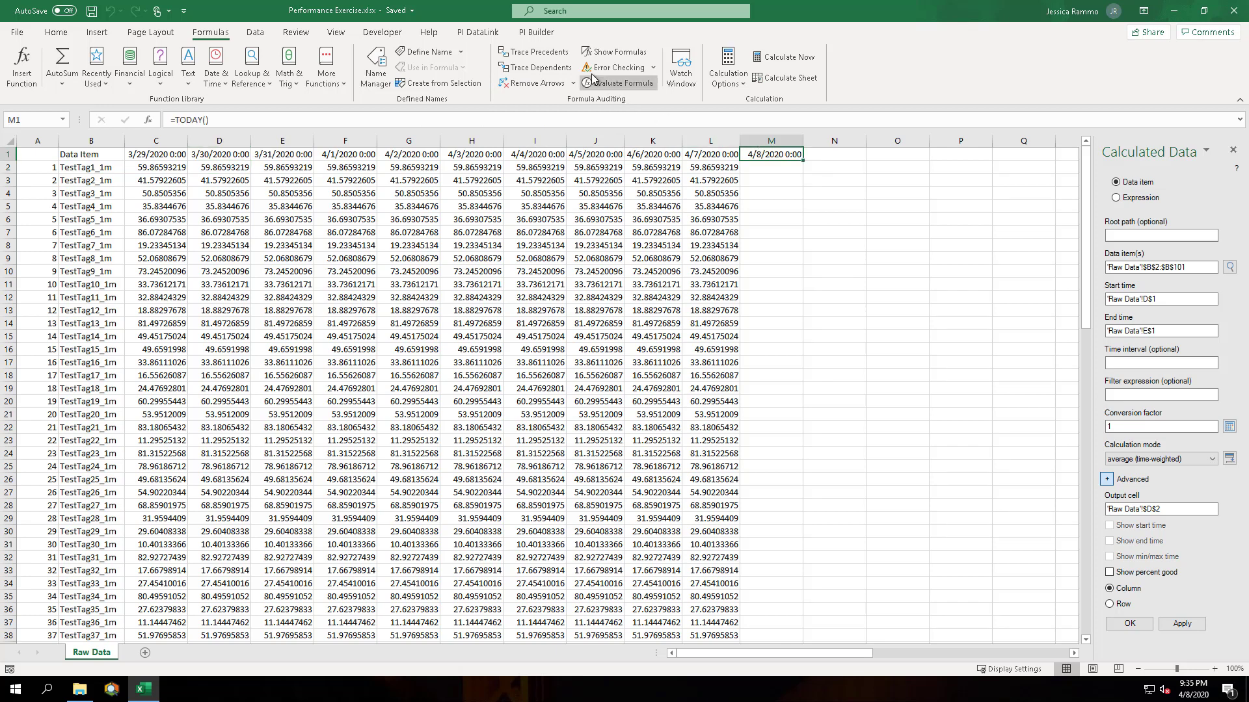
- Trace M1's dependents five levels deep, remove the arrows, and open =TODAY() for editing
left_click(559, 68)
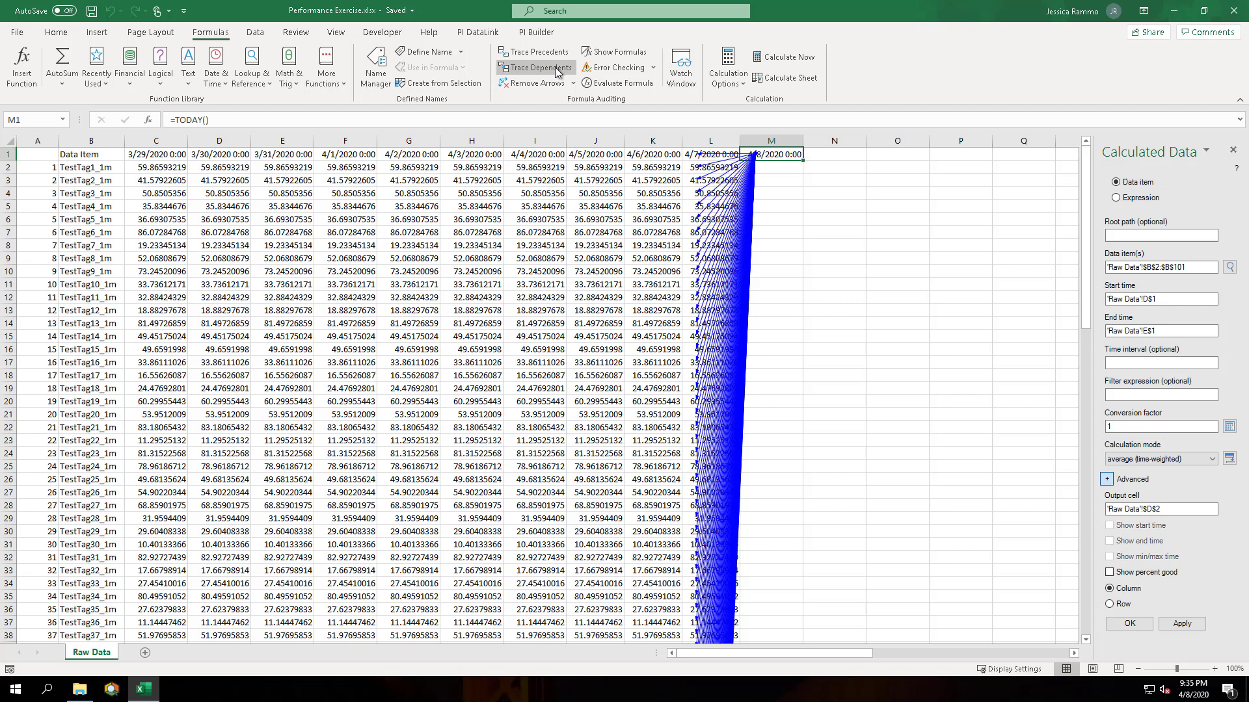
left_click(558, 68)
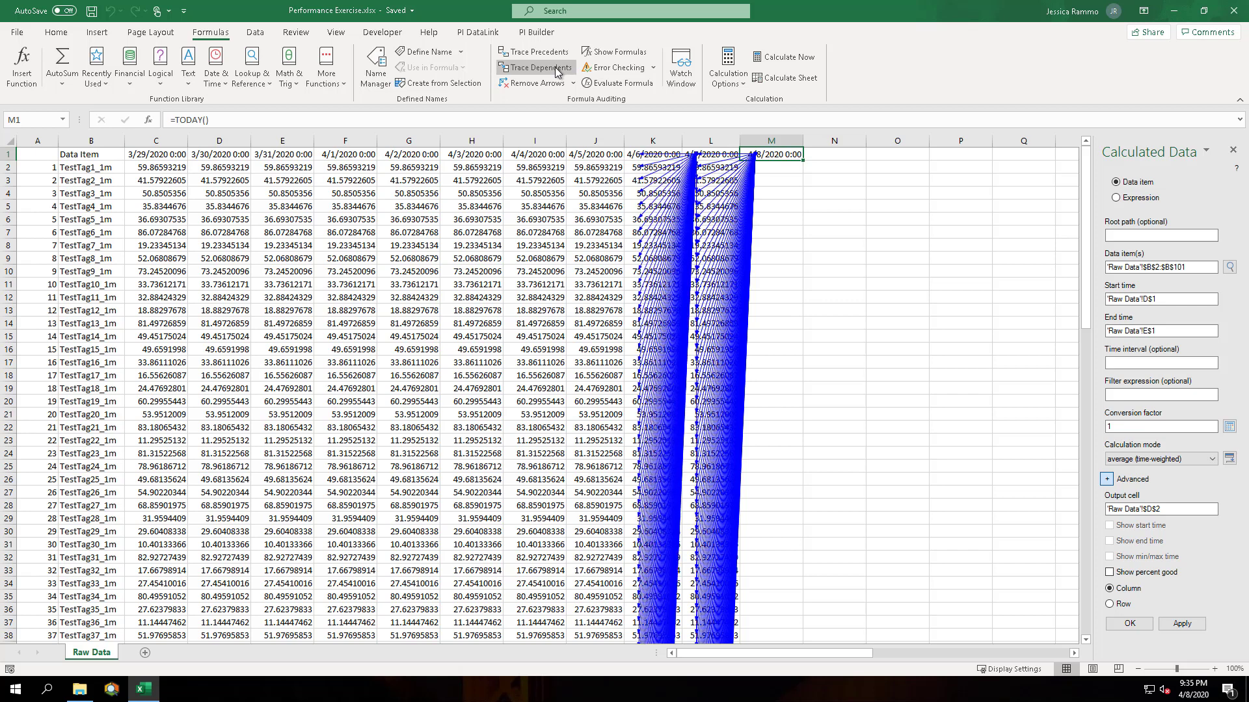
left_click(560, 68)
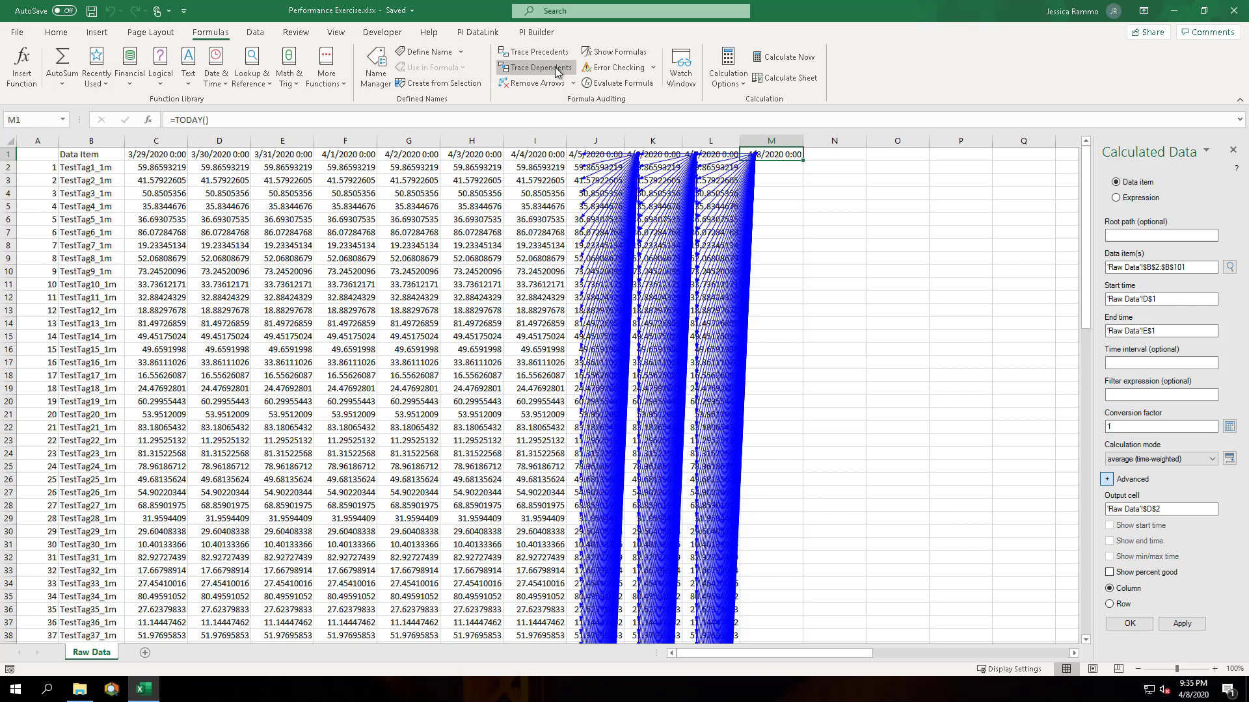
left_click(559, 68)
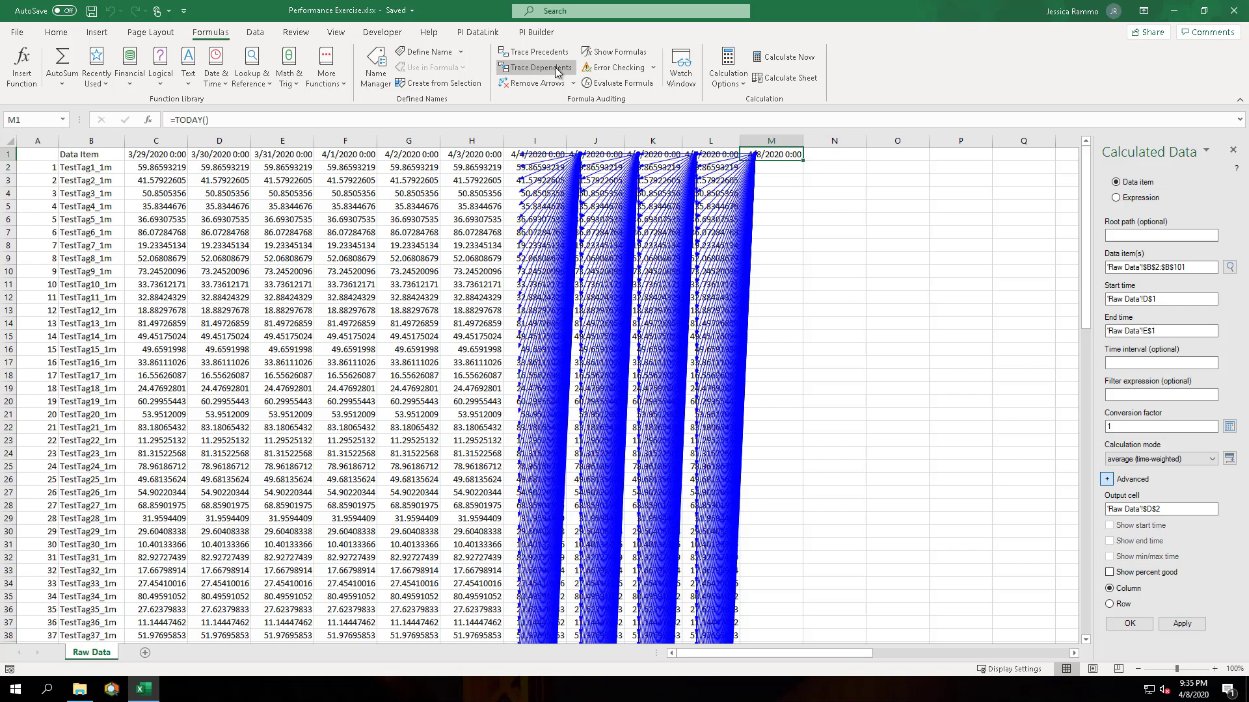
left_click(559, 69)
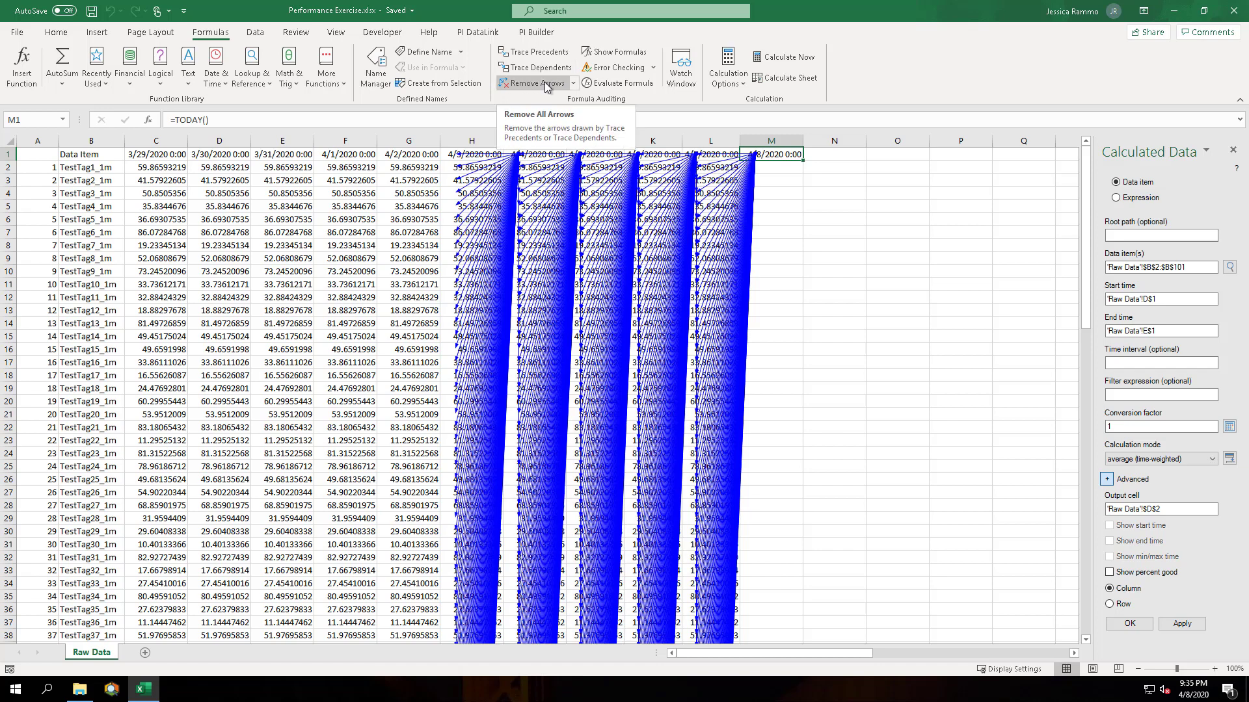
left_click(544, 82)
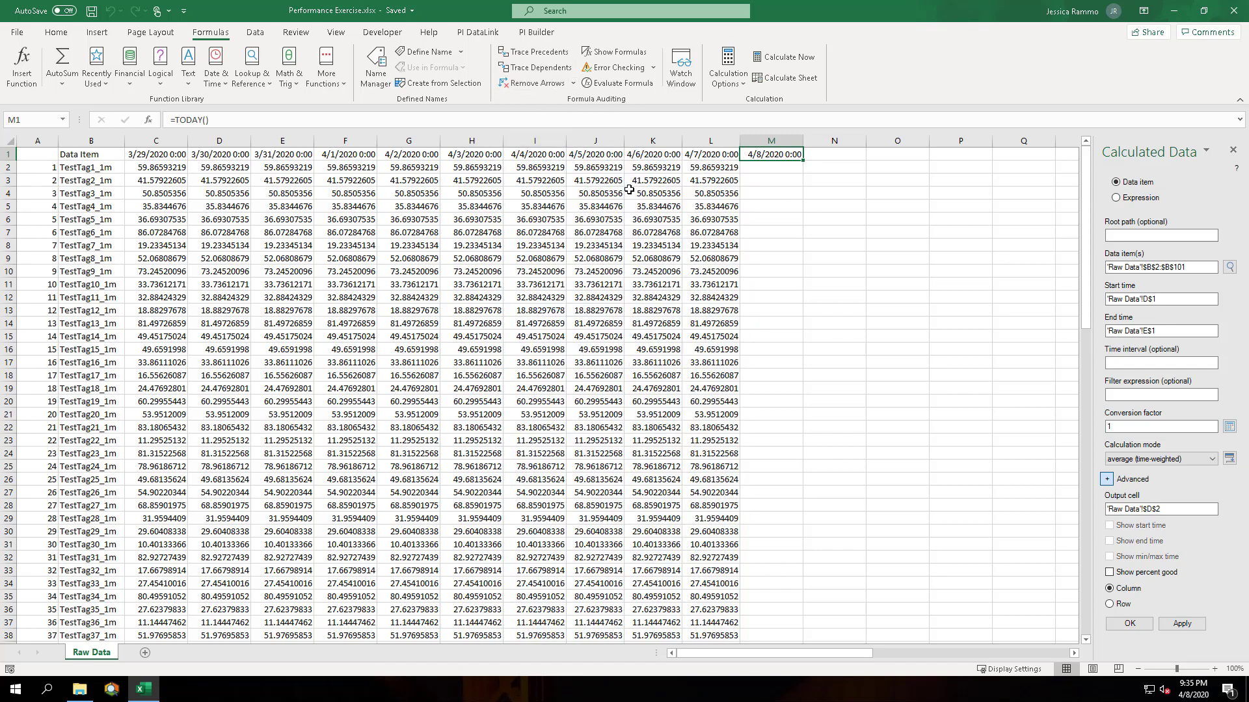
double_click(196, 120)
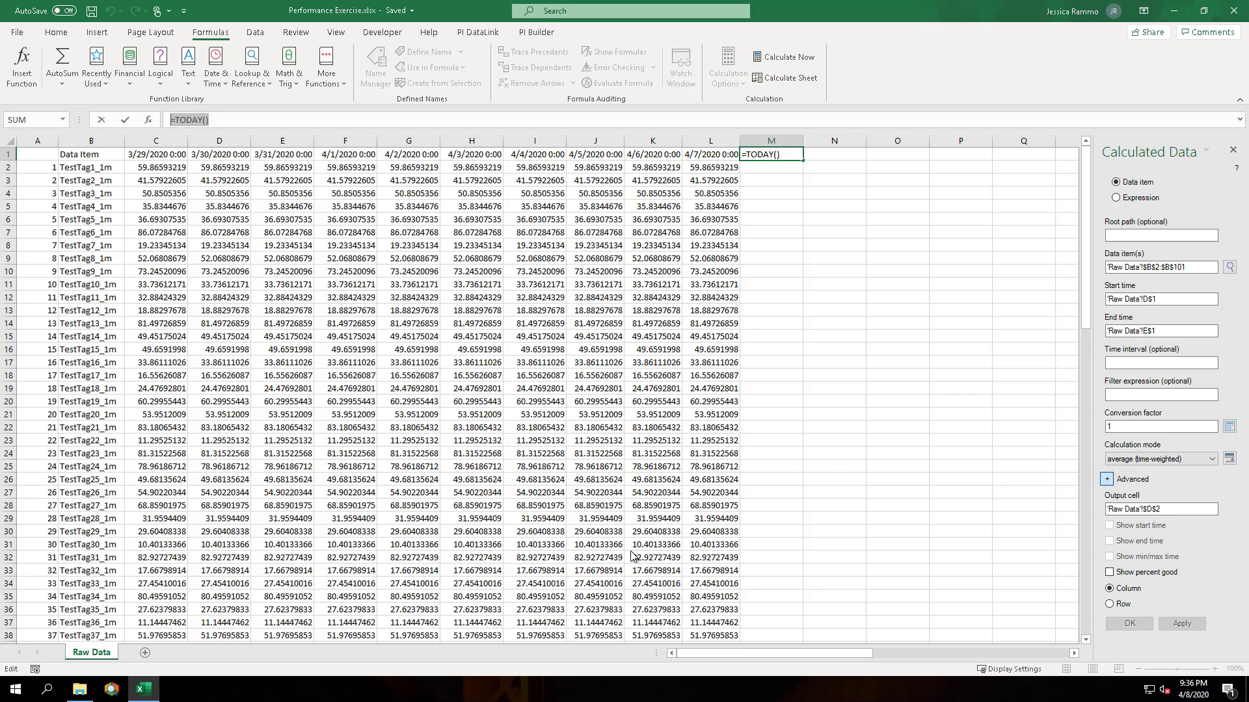
- Turn on the Inquire COM add-in in Excel Options > Add-ins
left_click(18, 33)
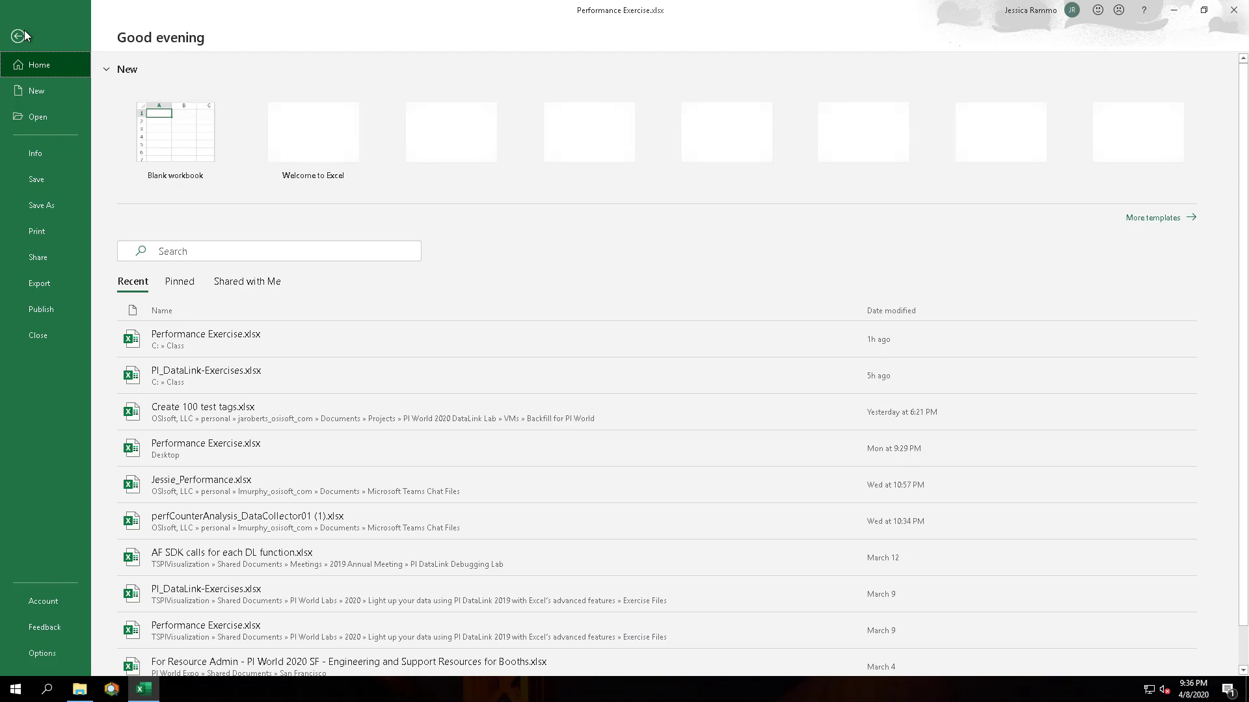
left_click(36, 653)
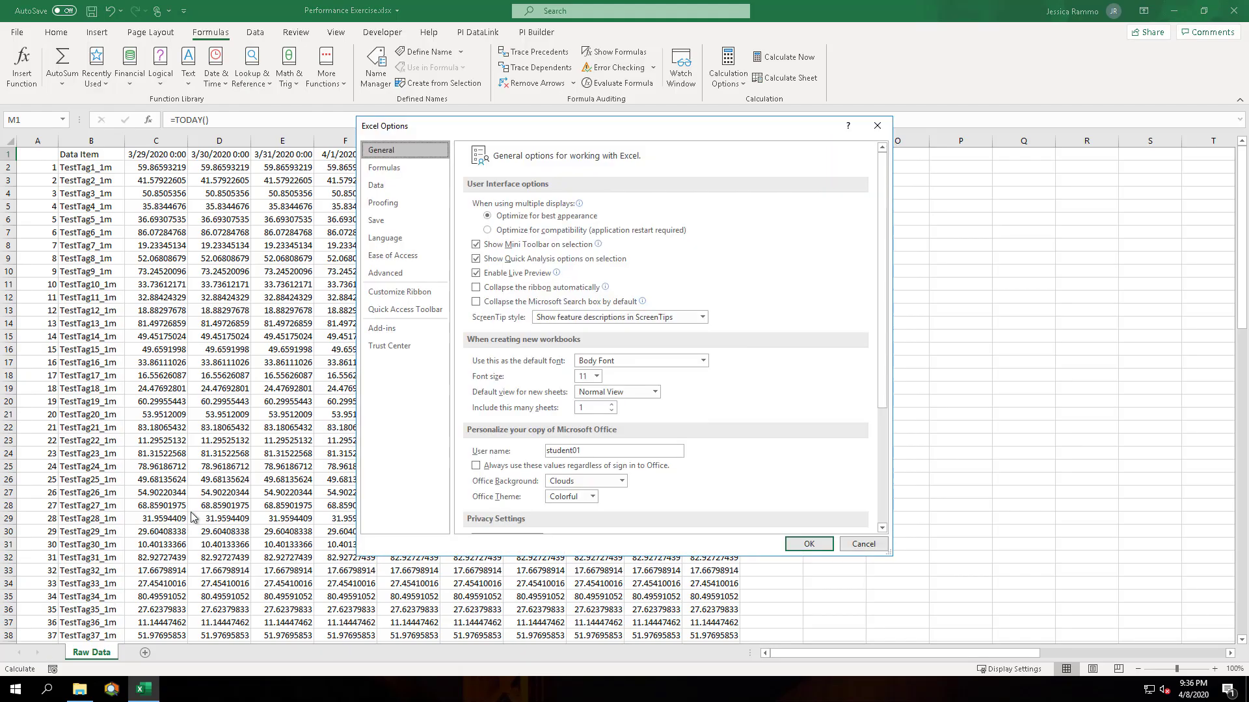
left_click(382, 328)
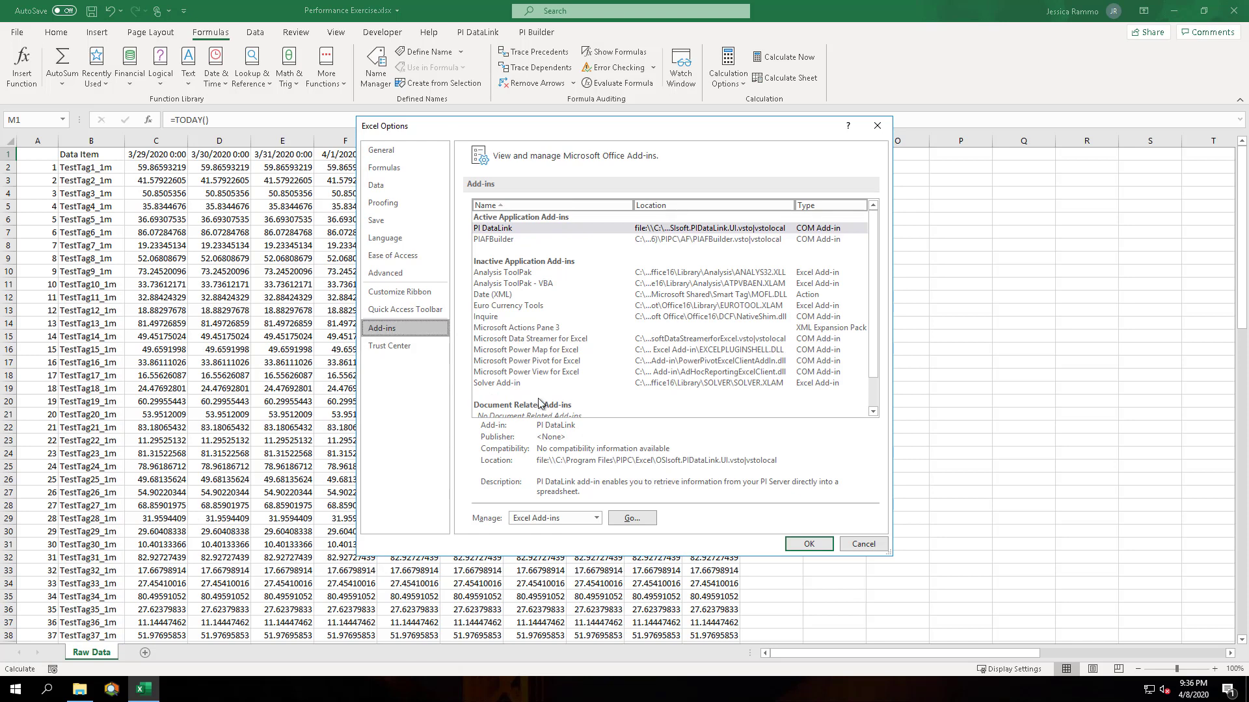
left_click(596, 518)
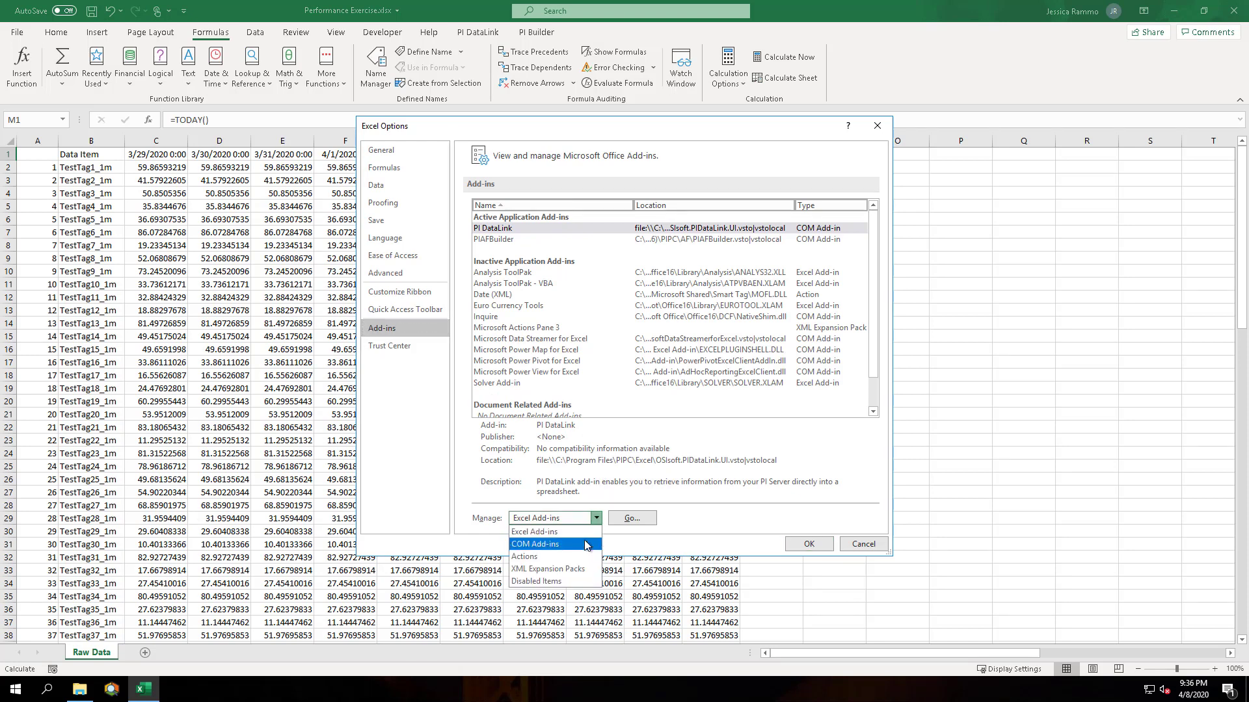
left_click(551, 542)
left_click(630, 518)
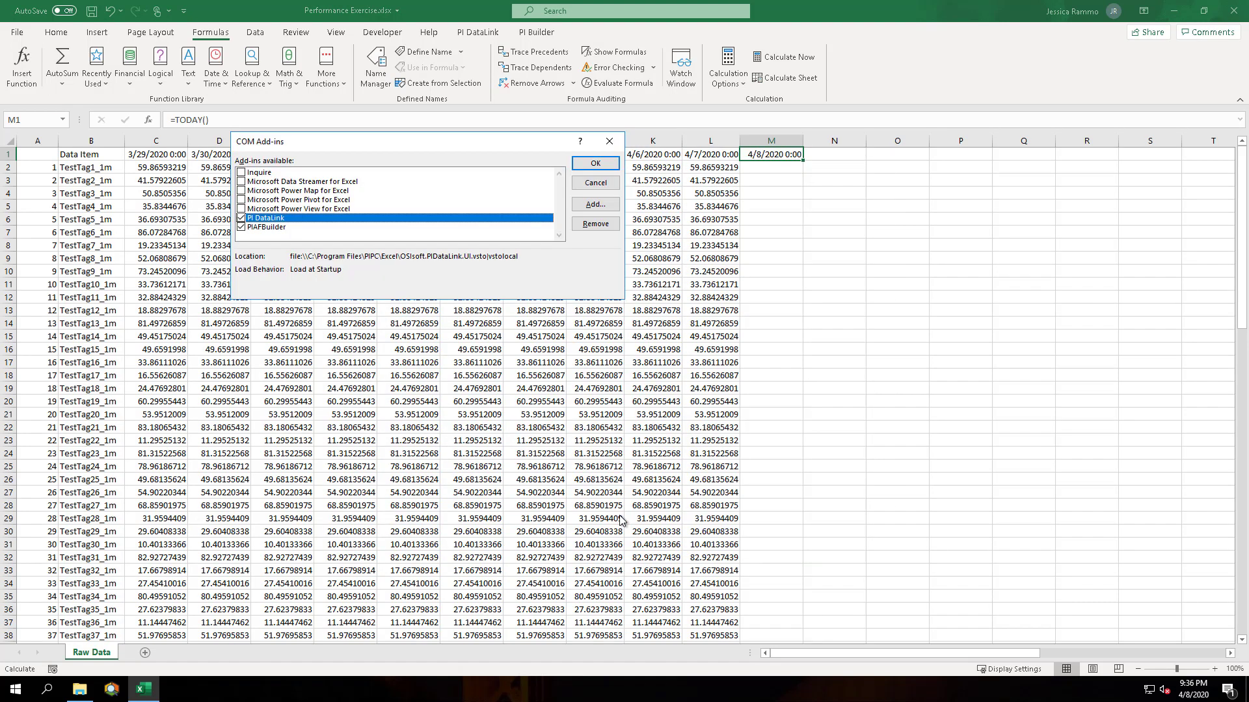
left_click(247, 179)
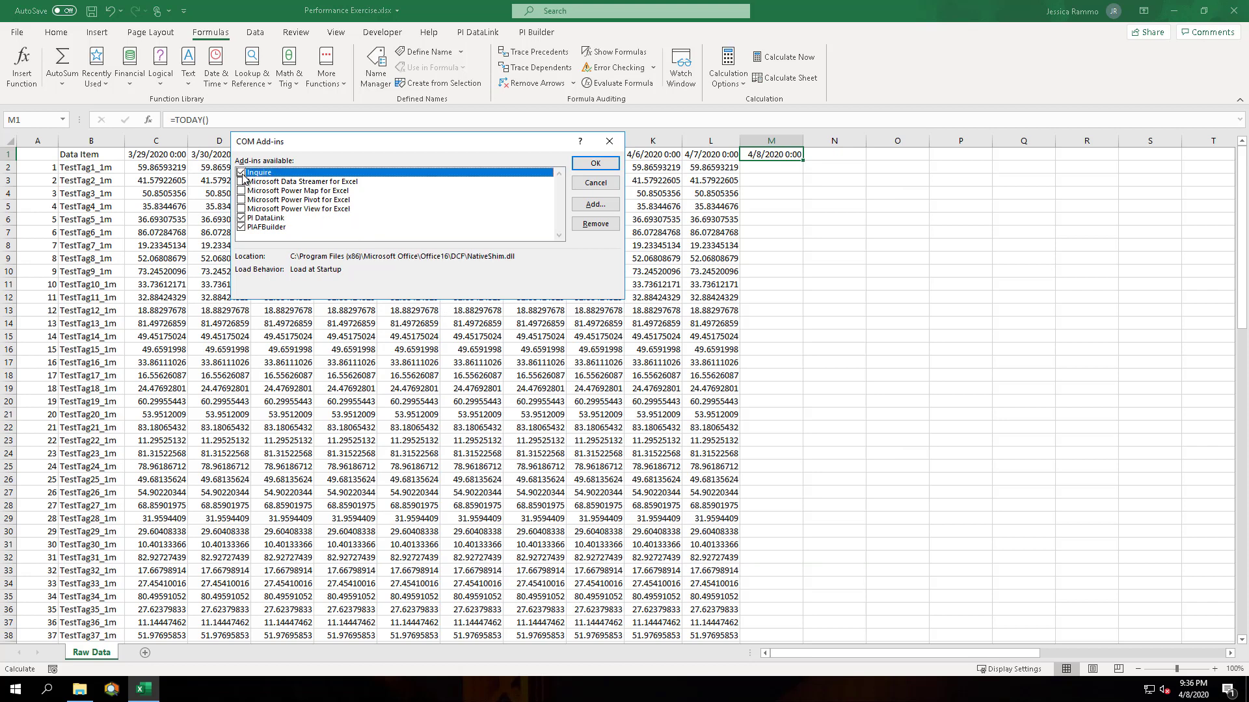
left_click(595, 164)
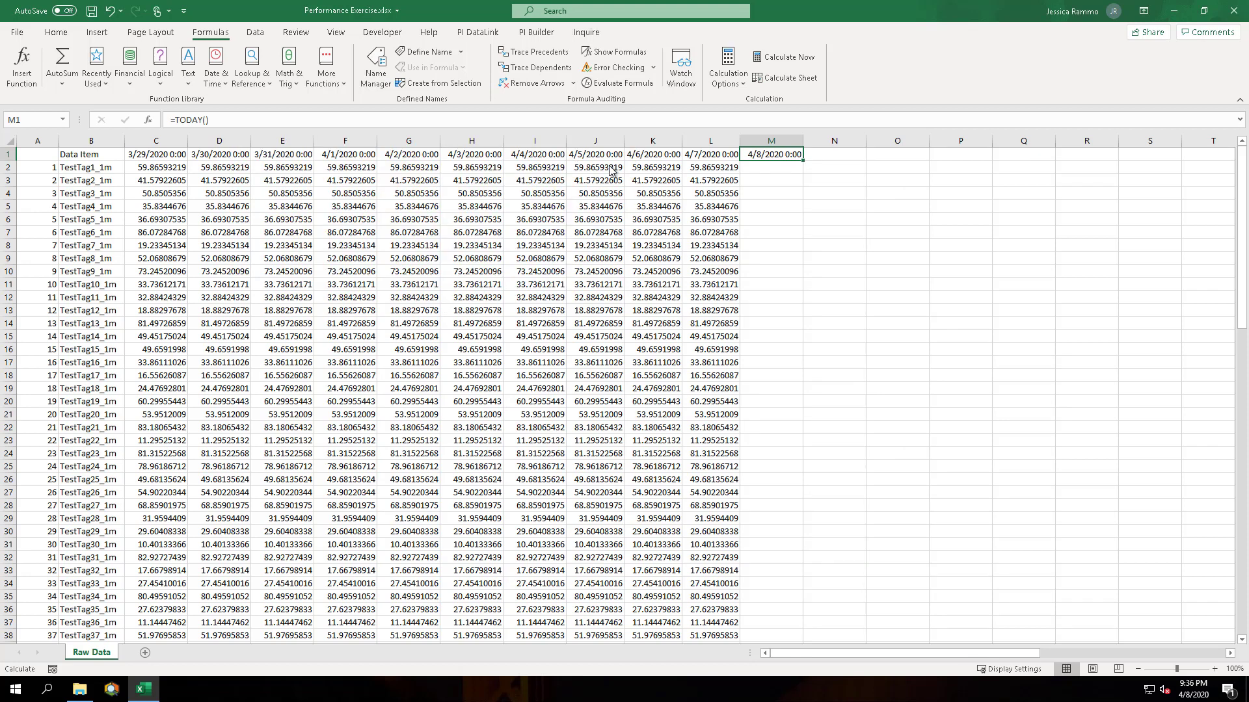
- Run Inquire's Workbook Analysis, saving the workbook's changes when prompted
left_click(588, 33)
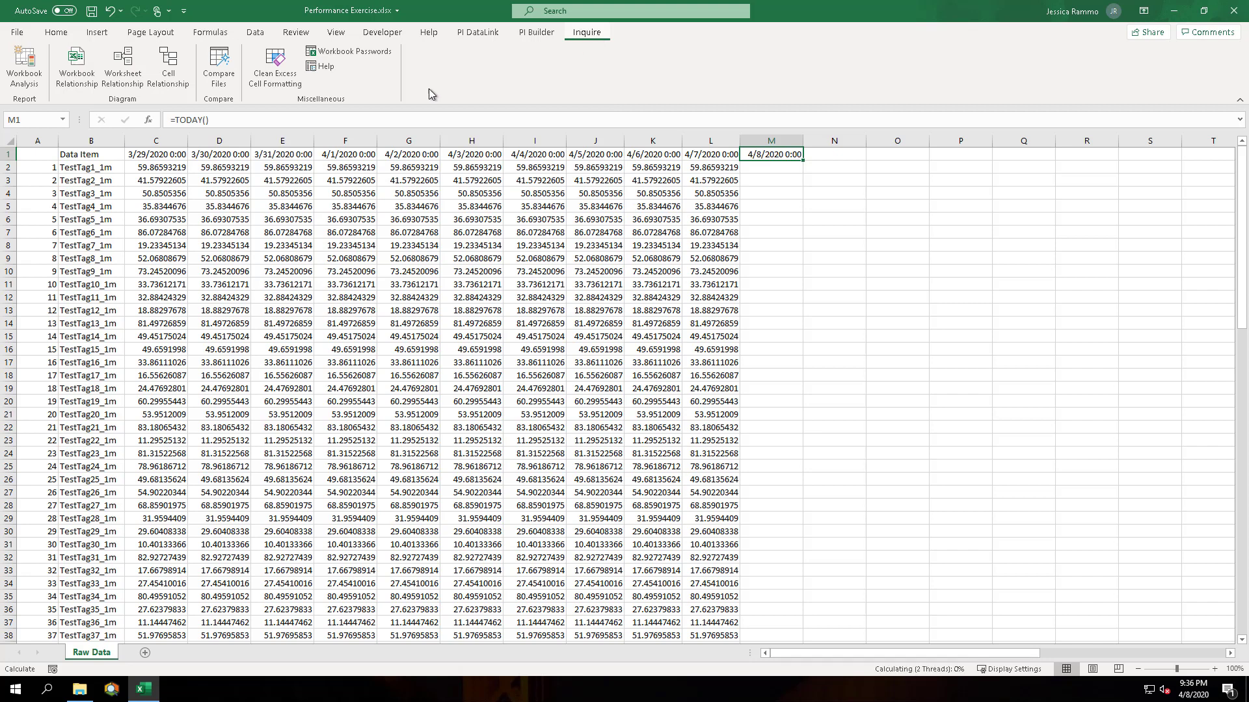
left_click(25, 69)
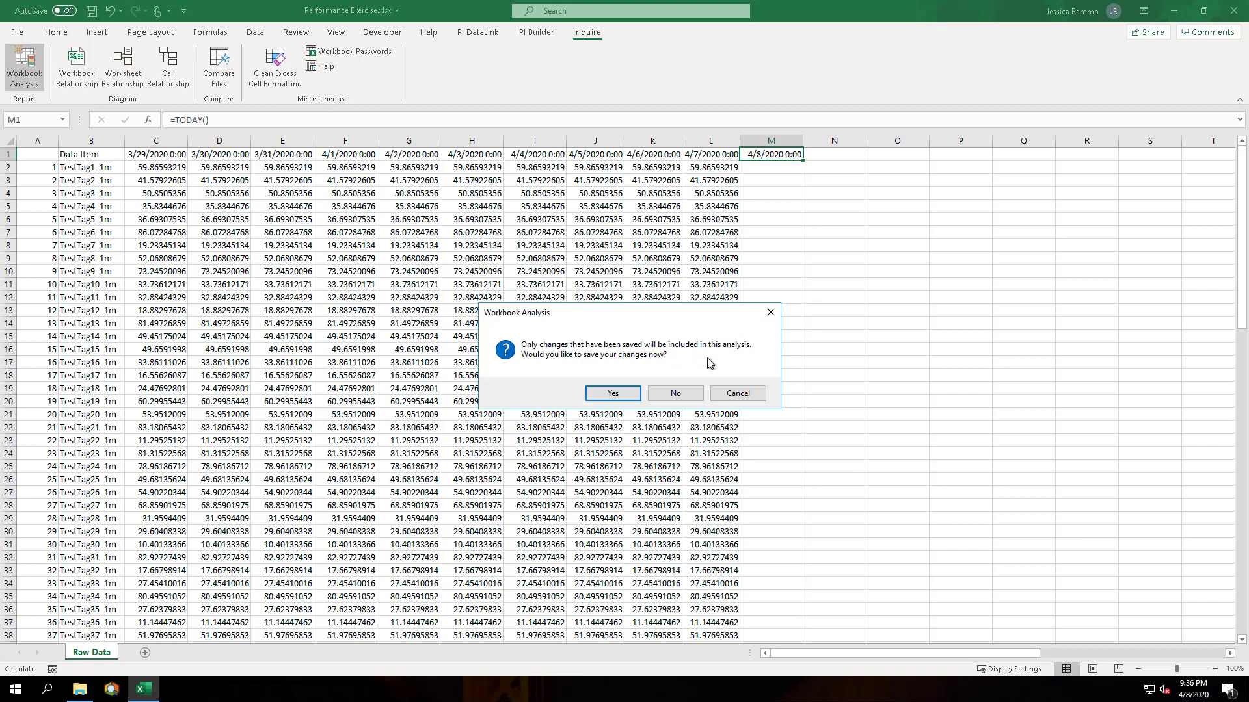
left_click(613, 393)
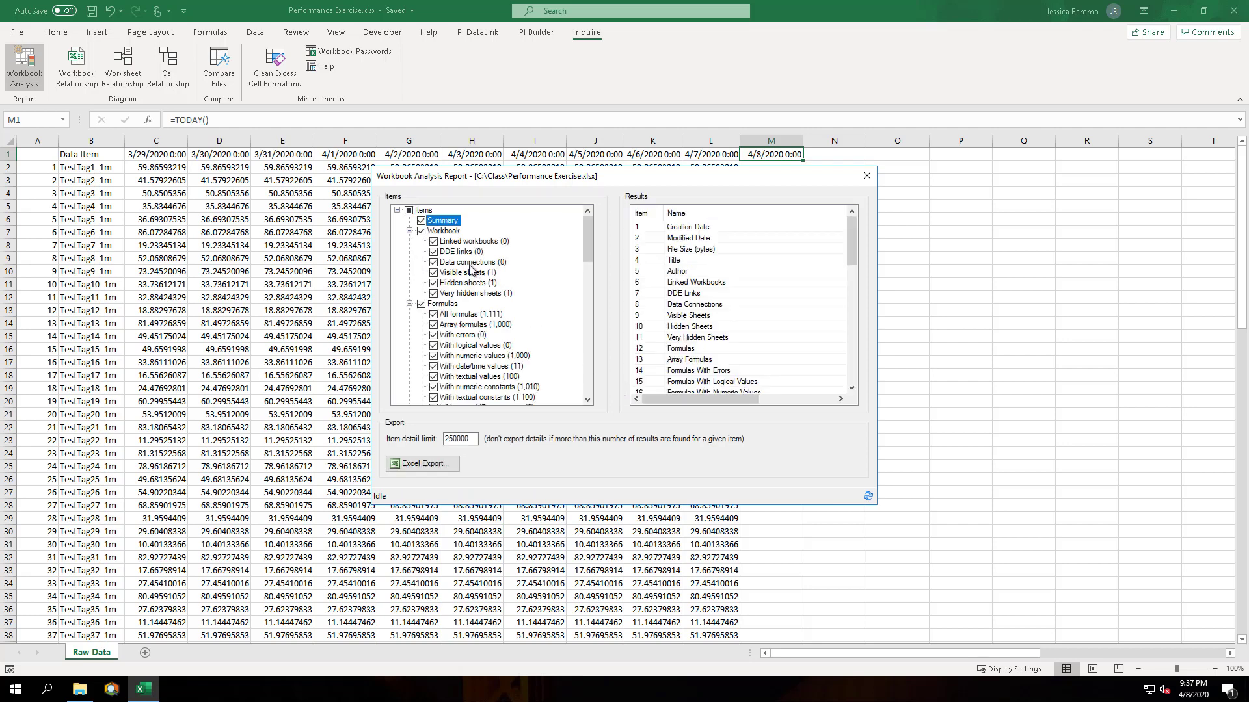
mouse_move(584, 235)
left_mouse_down()
mouse_move(581, 252)
mouse_move(589, 228)
left_mouse_up()
- Export the report and overwrite Performance Exercise - Workbook Analysis.xlsx
left_click(450, 468)
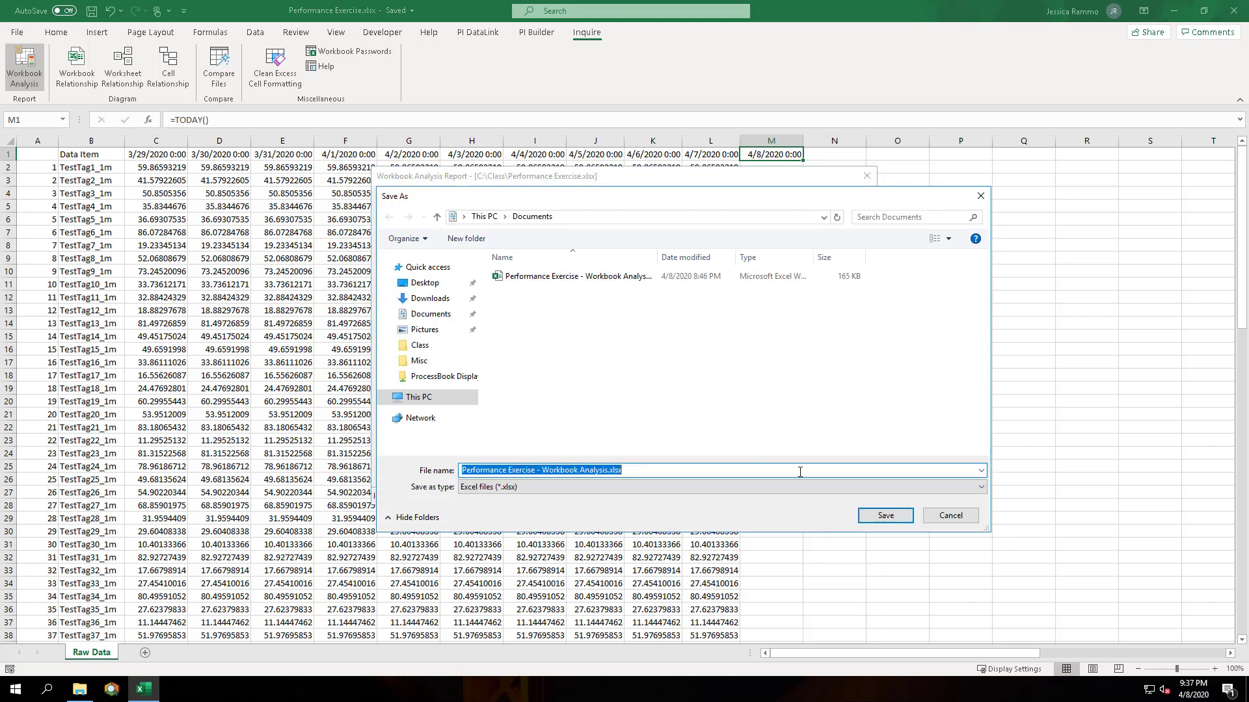
left_click(885, 515)
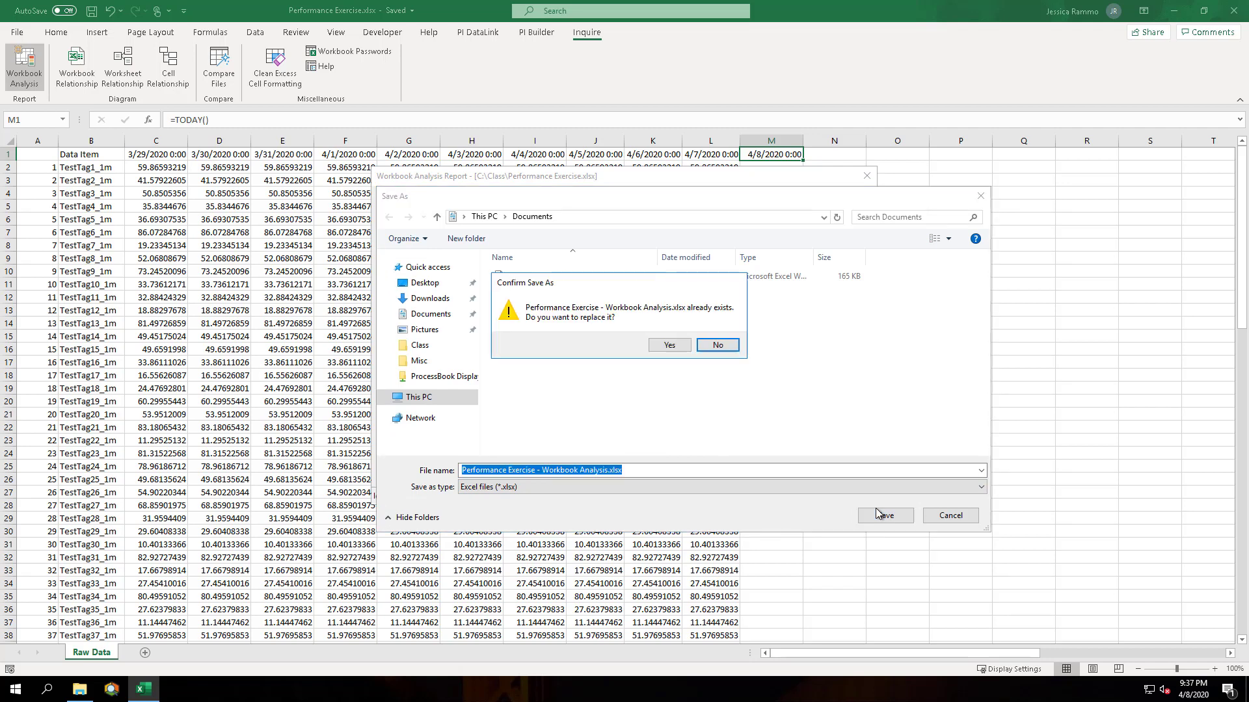
left_click(669, 345)
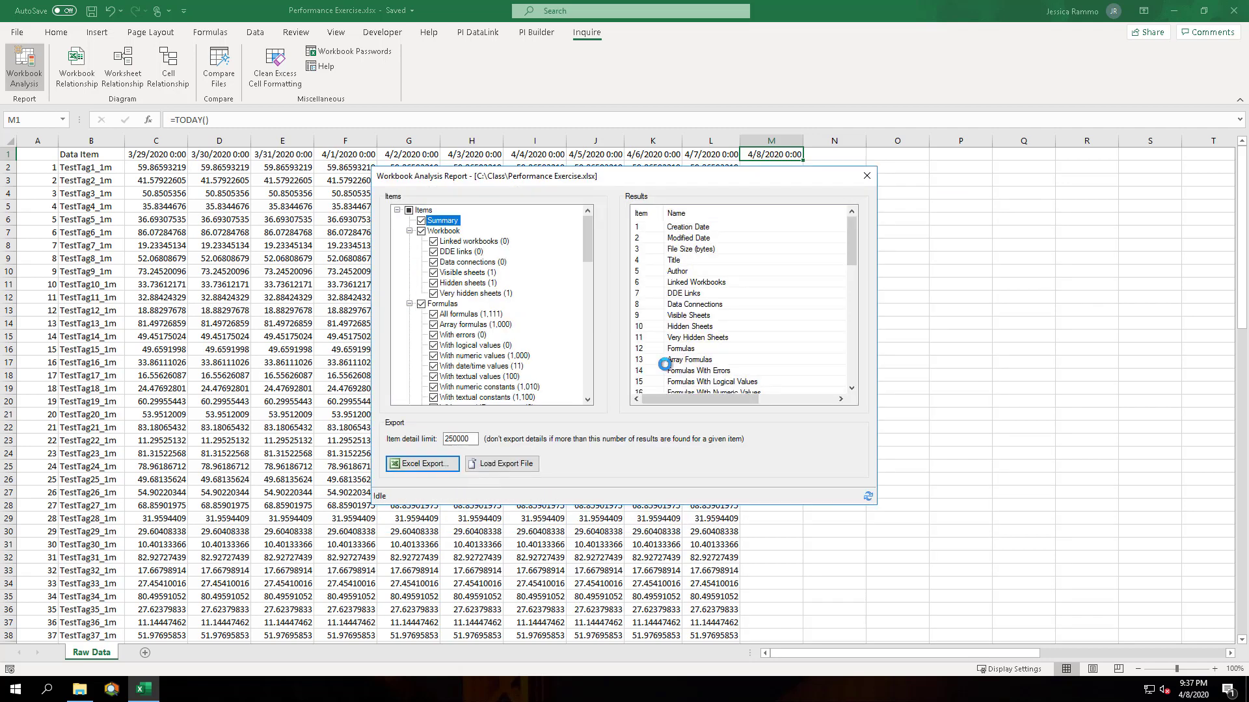
- Export the report to a new workbook, maximize its Summary window, then minimize it
left_click(530, 464)
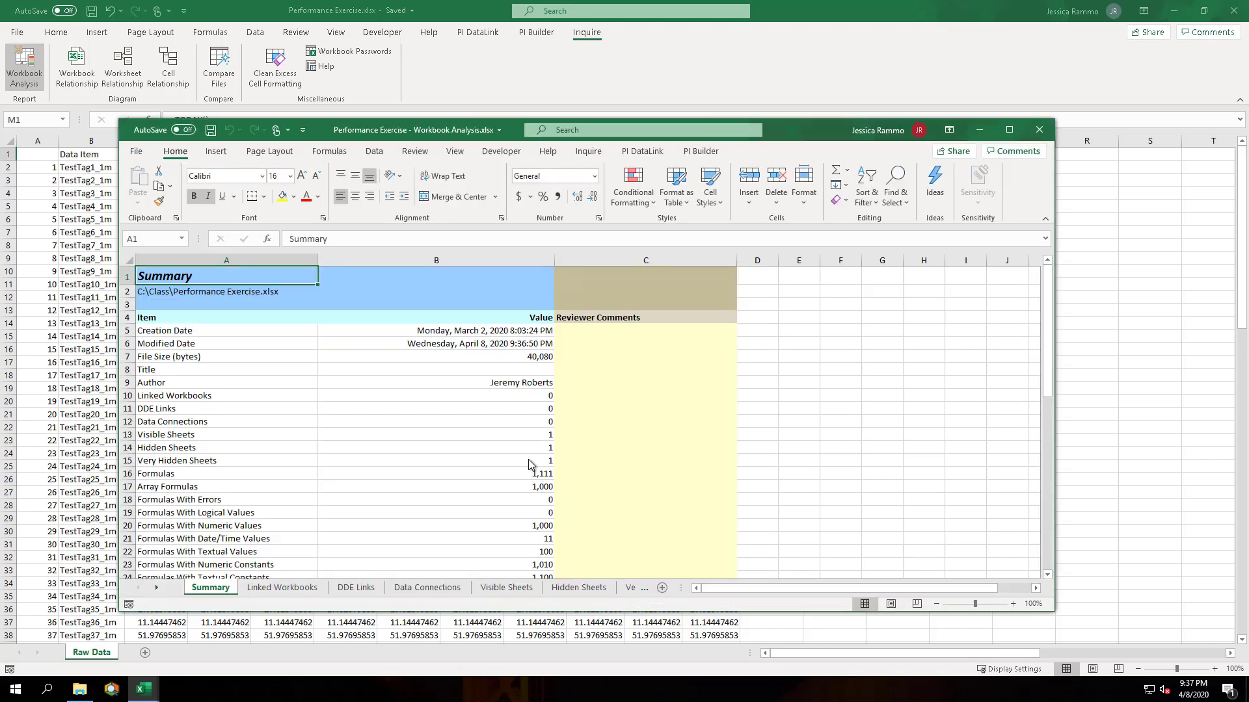
left_click(1009, 129)
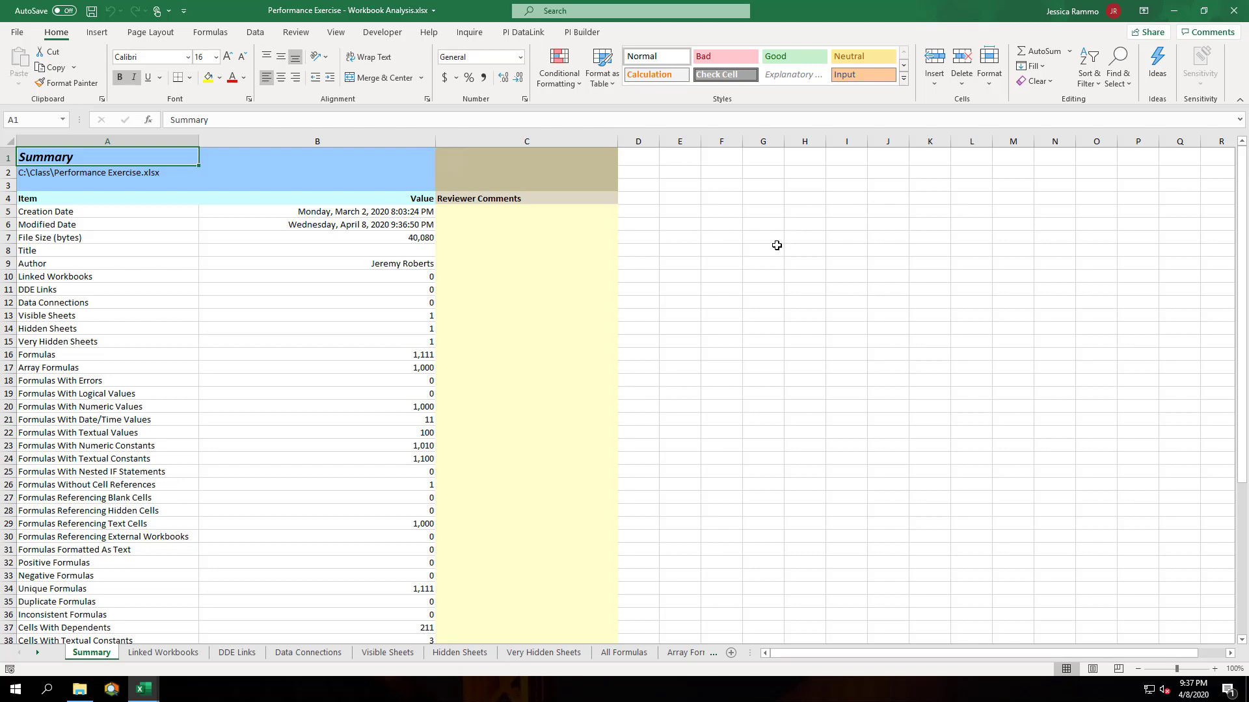
left_click(1175, 10)
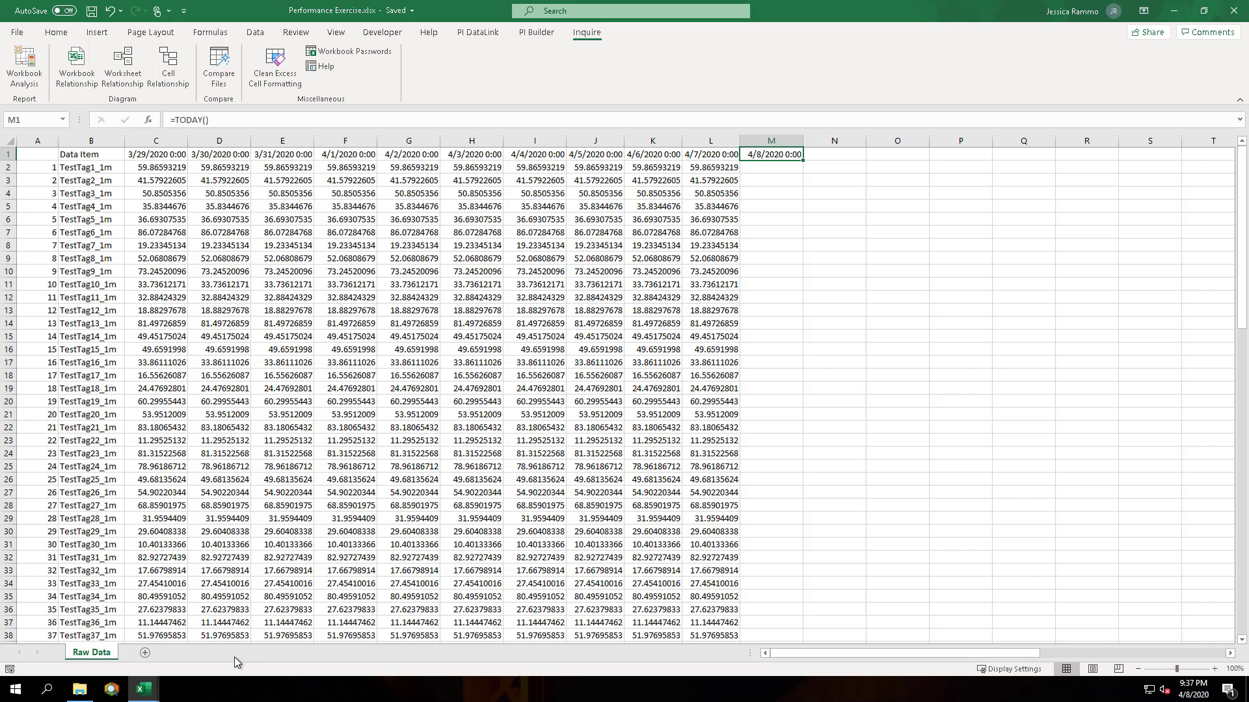
- Unhide the sheet named Hidden from the Raw Data tab's menu
right_click(107, 653)
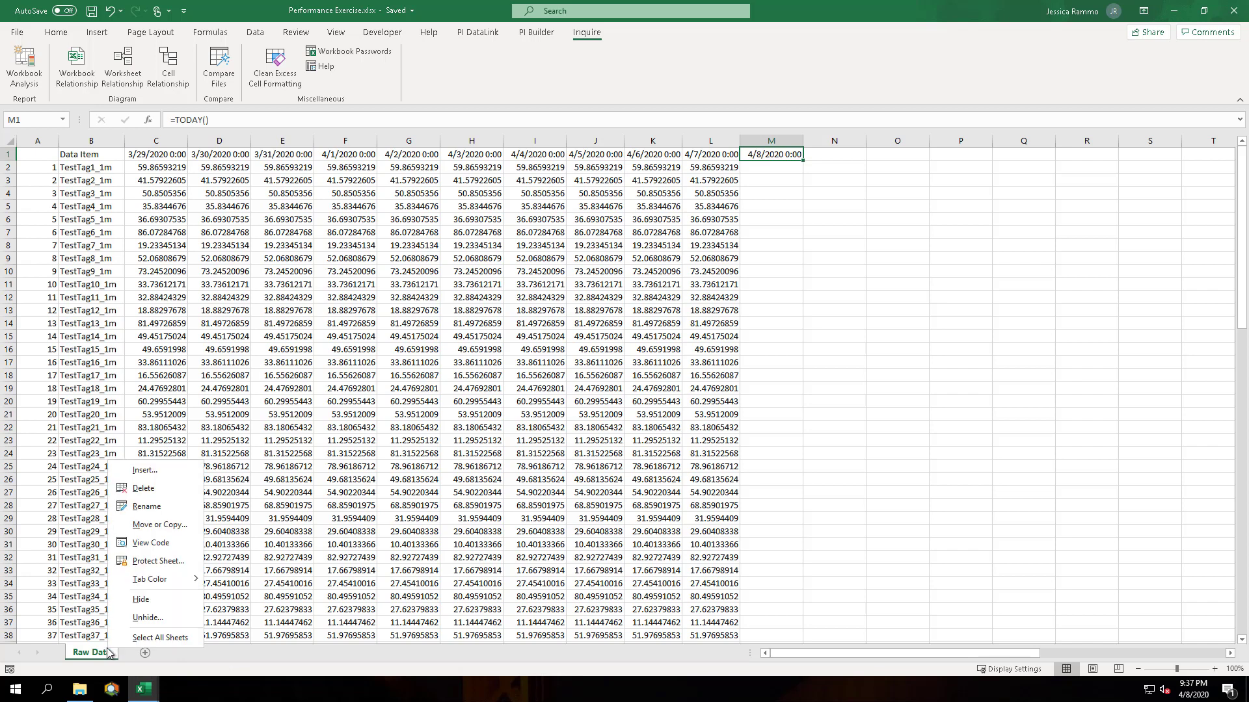
left_click(147, 618)
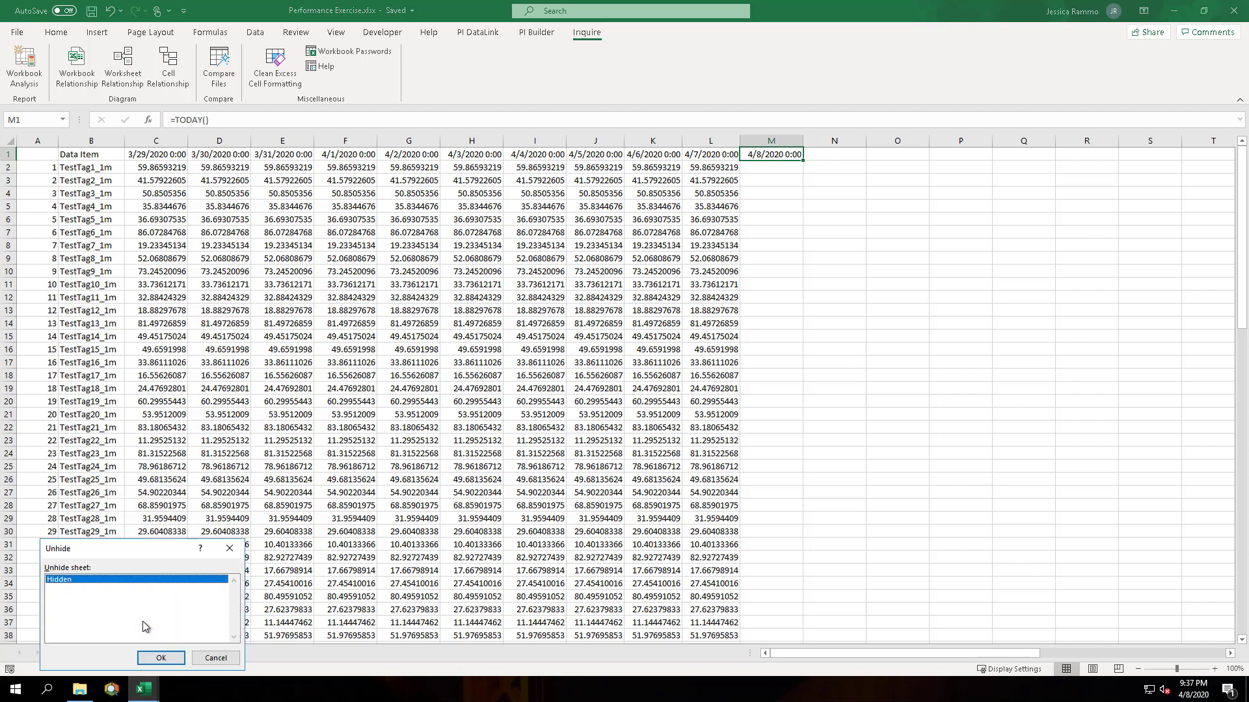
left_click(161, 658)
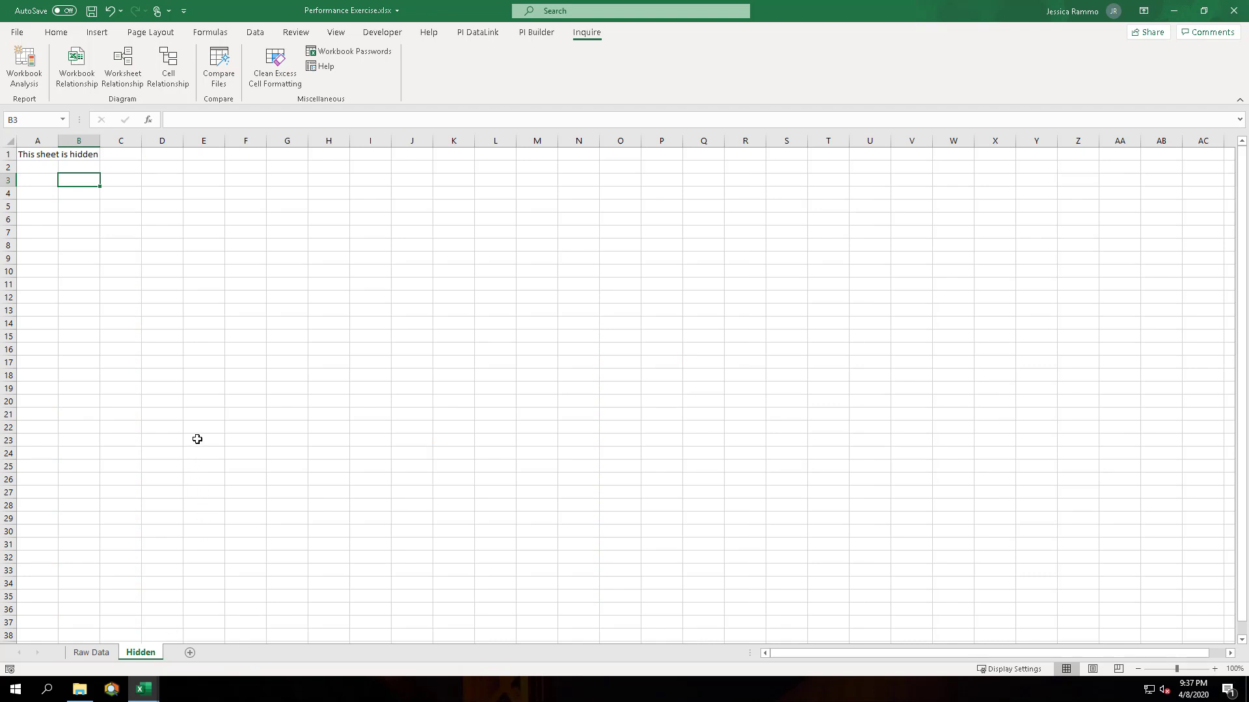
left_click(382, 32)
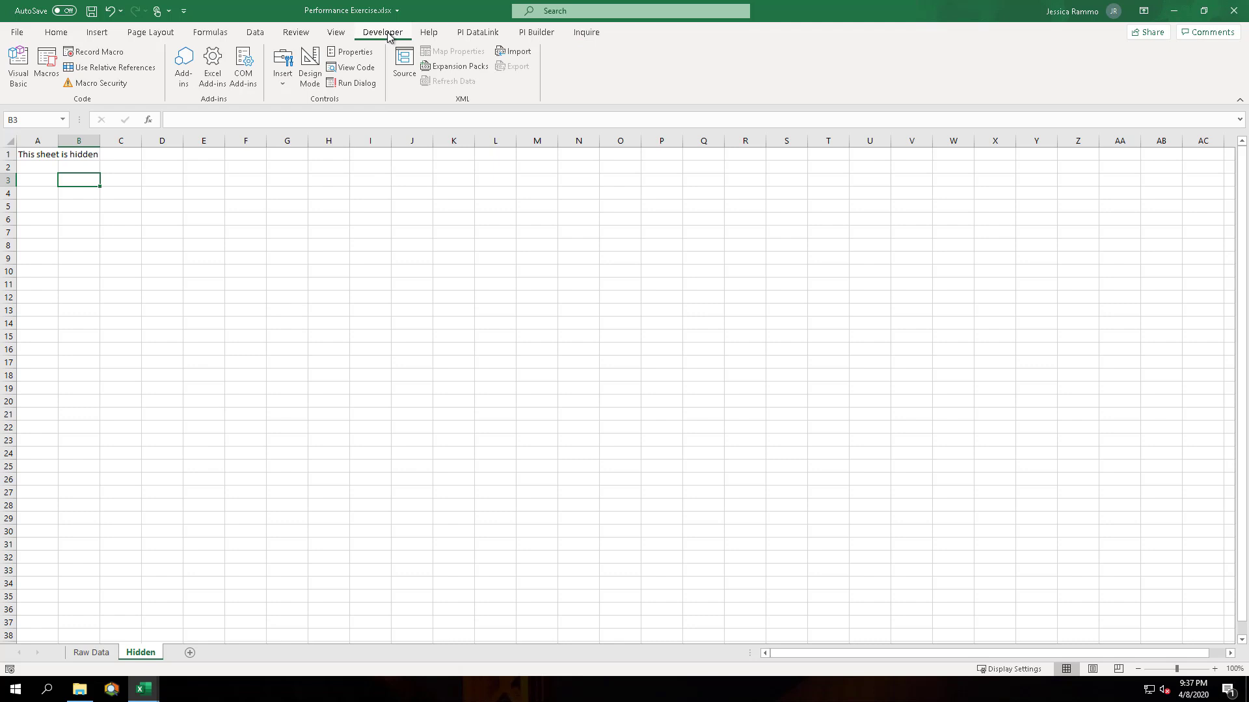
- In the VBA editor, set Sheet2 (VeryHidden)'s Visible property to -1 - xlSheetVisible
left_click(22, 67)
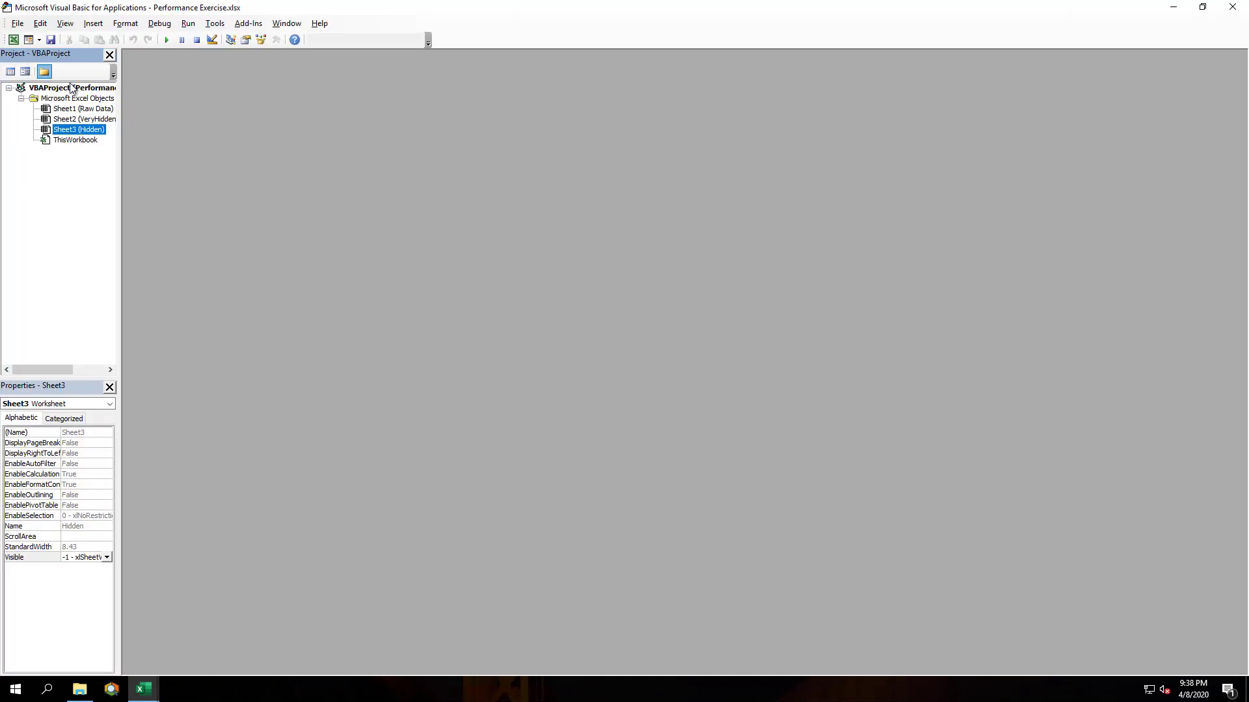
left_click(84, 120)
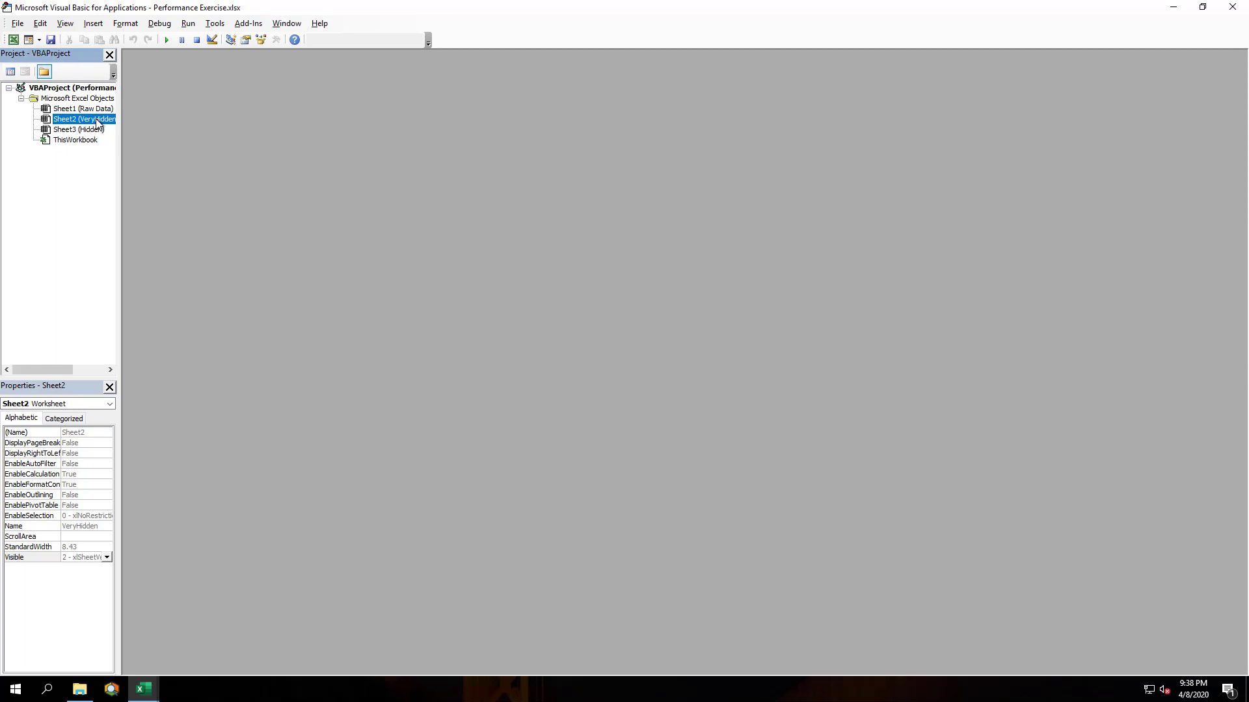
left_click(105, 559)
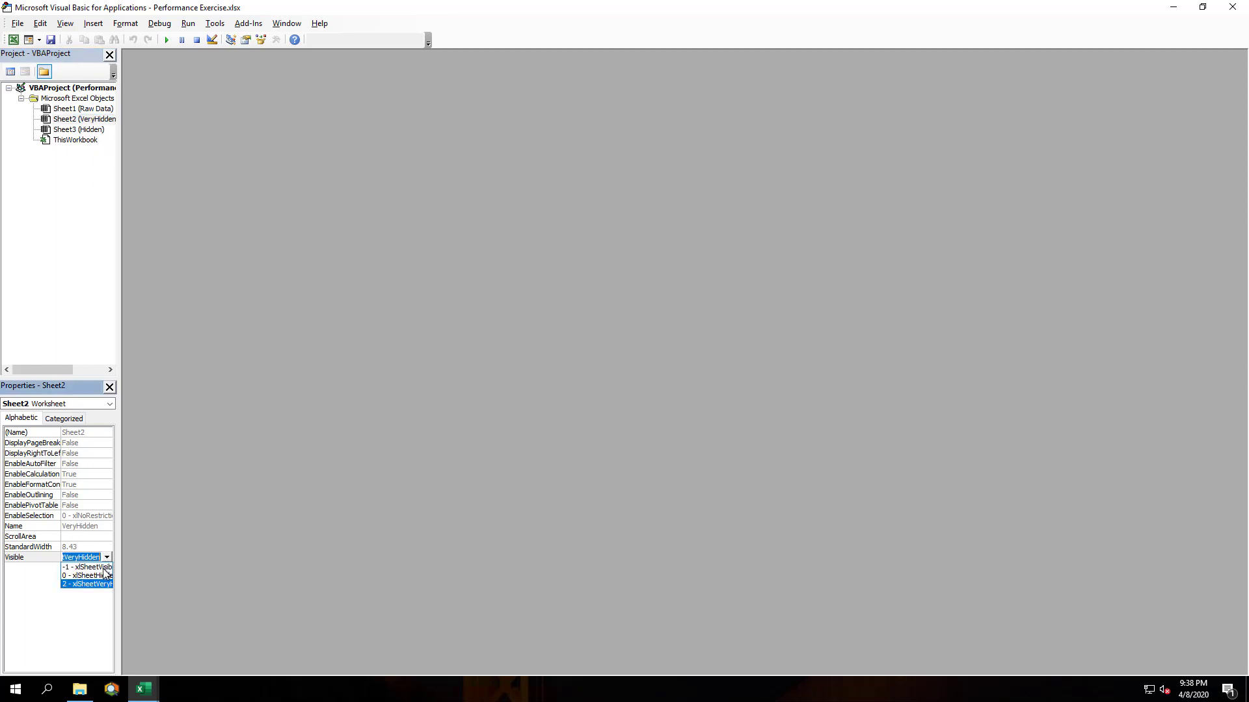
left_click(88, 568)
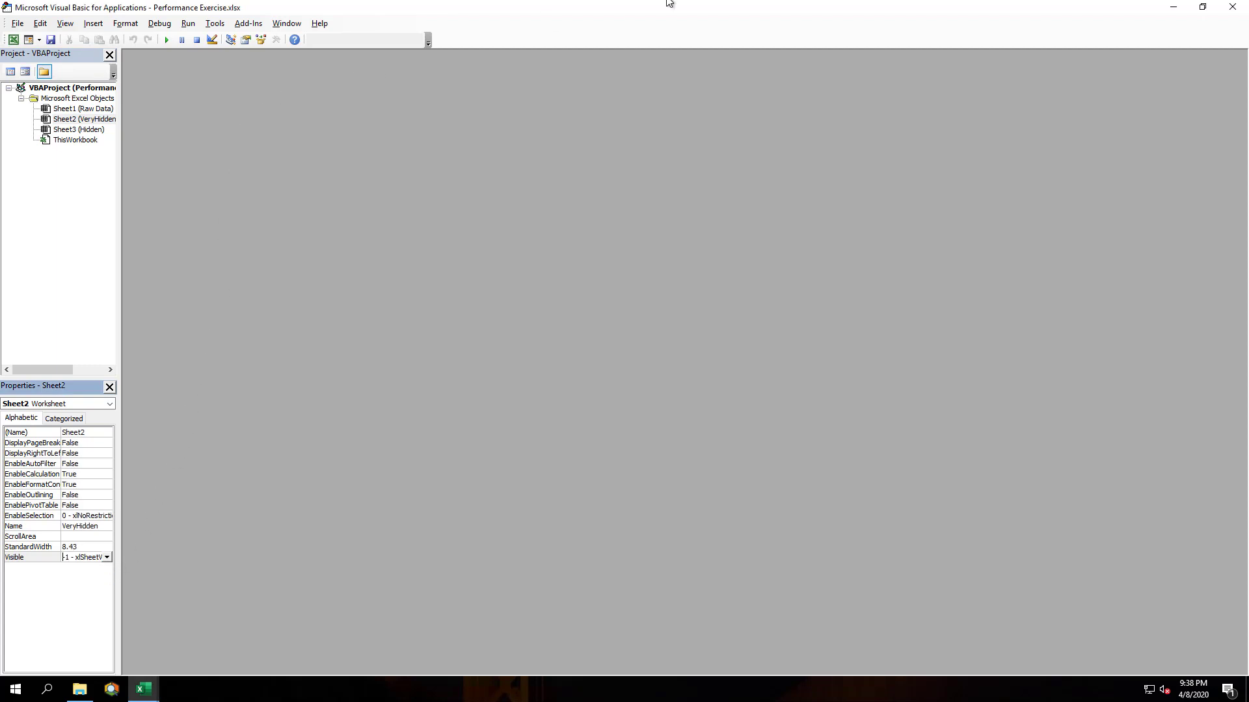
- Close the VBA editor and view the VeryHidden sheet
left_click(1232, 7)
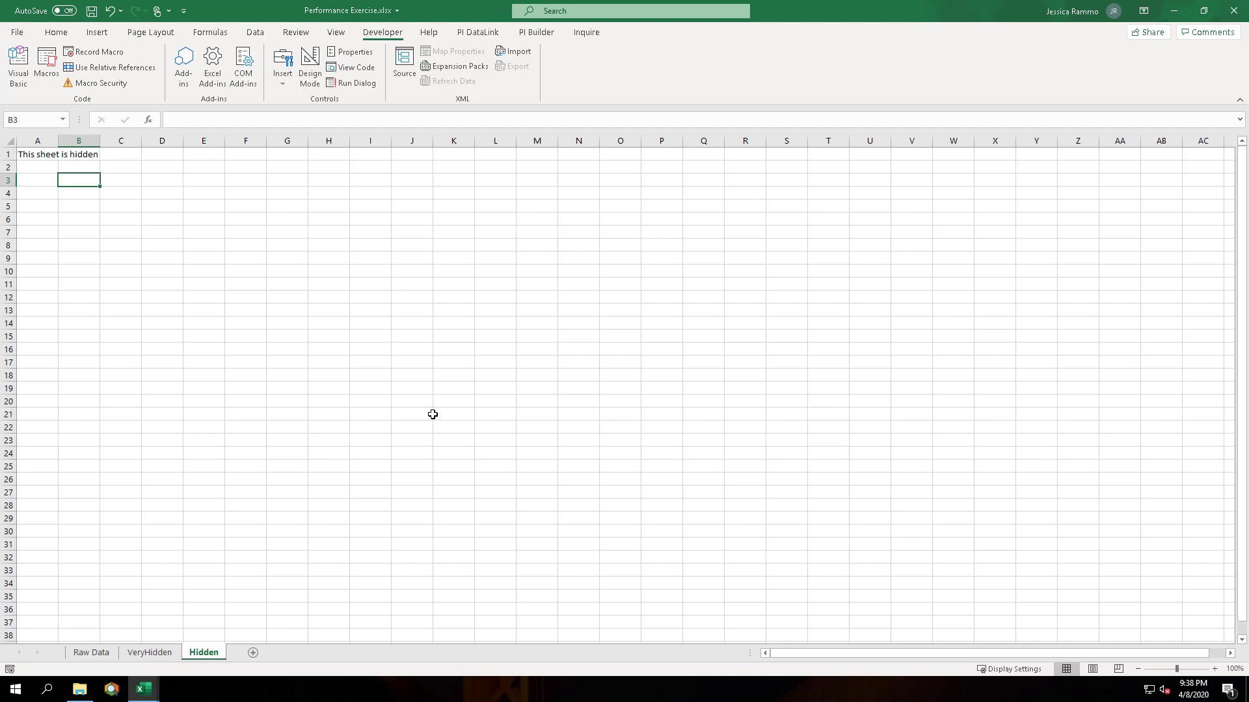
left_click(149, 651)
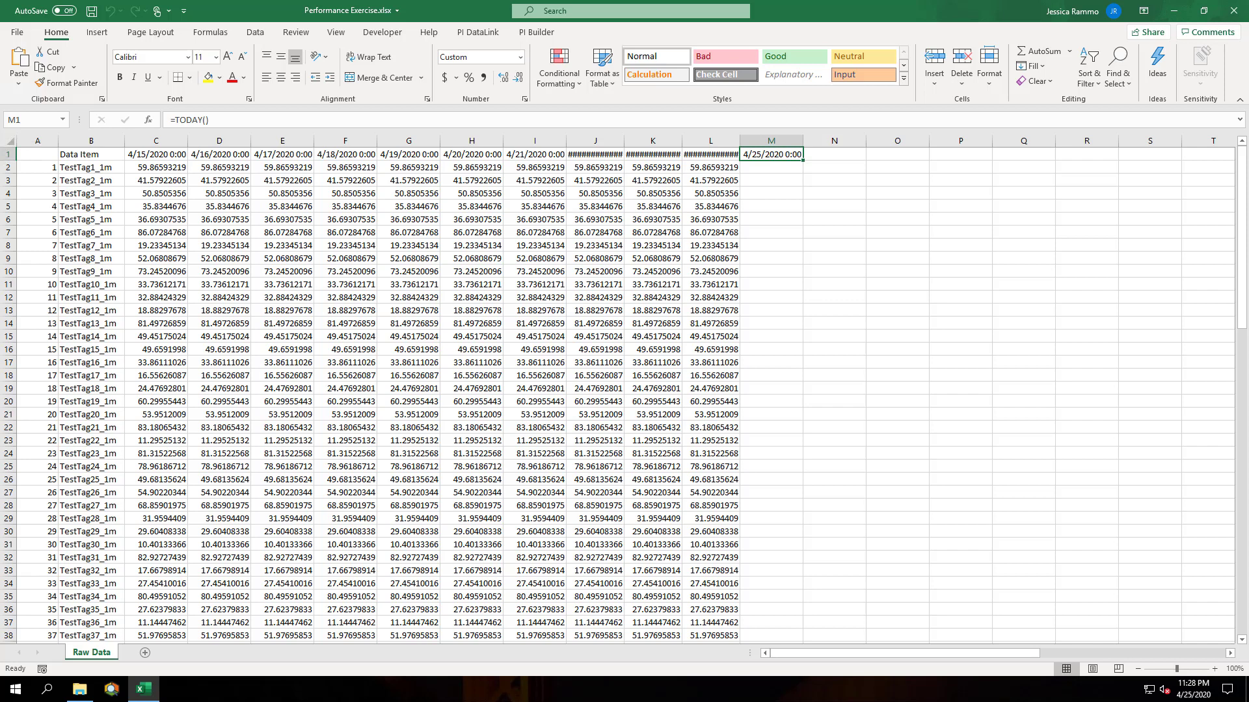
- Replace M1's =TODAY() formula with the fixed date 4/25/2020 00:00:00
left_click(238, 118)
left_click_drag(239, 118, 166, 118)
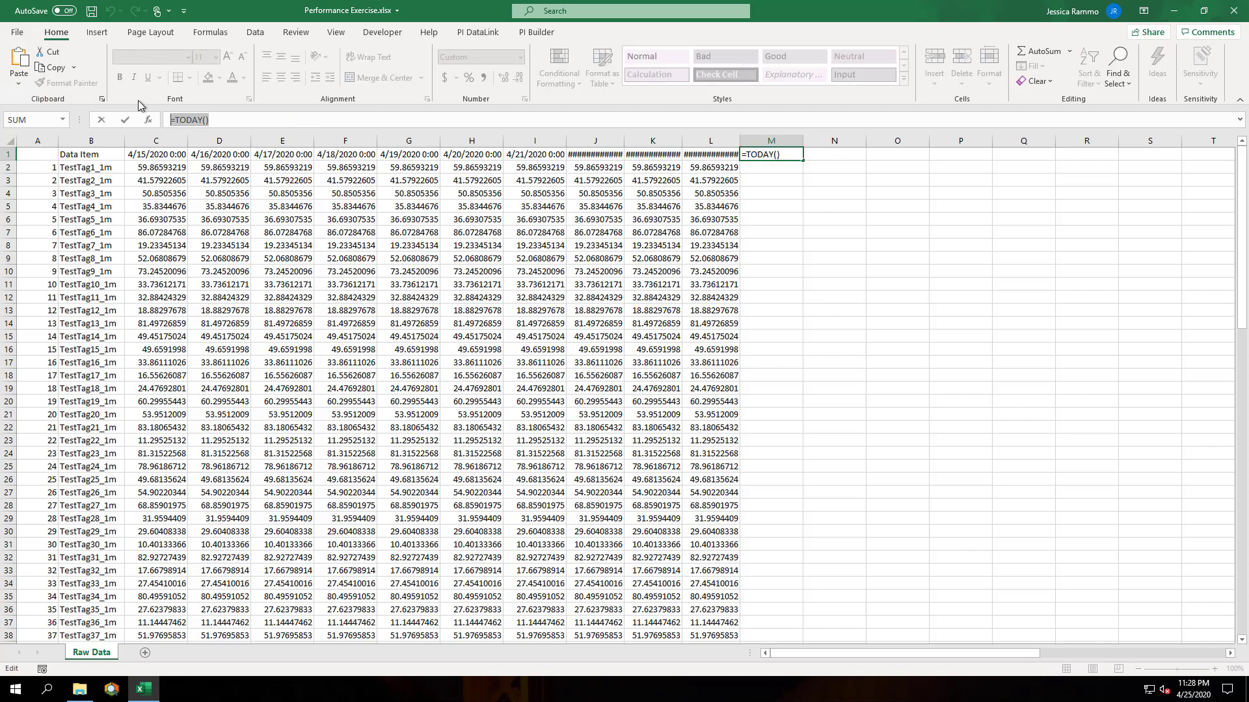
type("4/2")
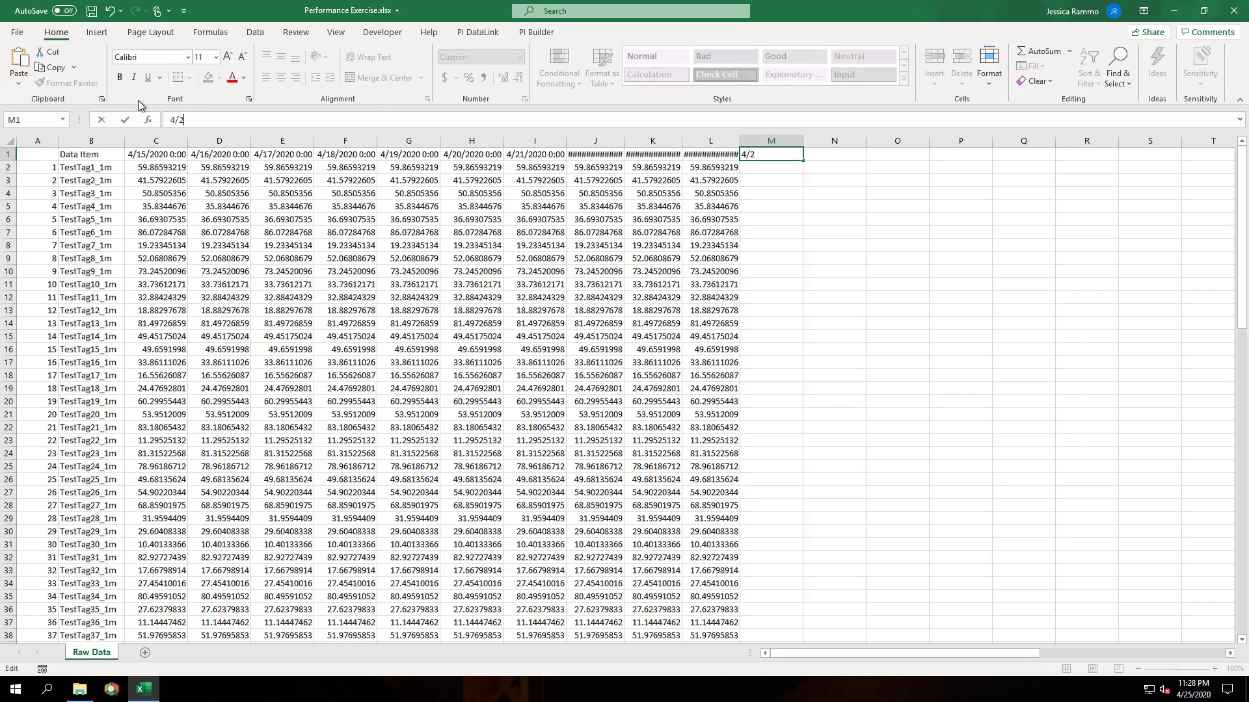
type("5/2020")
type(" 00:00:")
type("00")
key("Return")
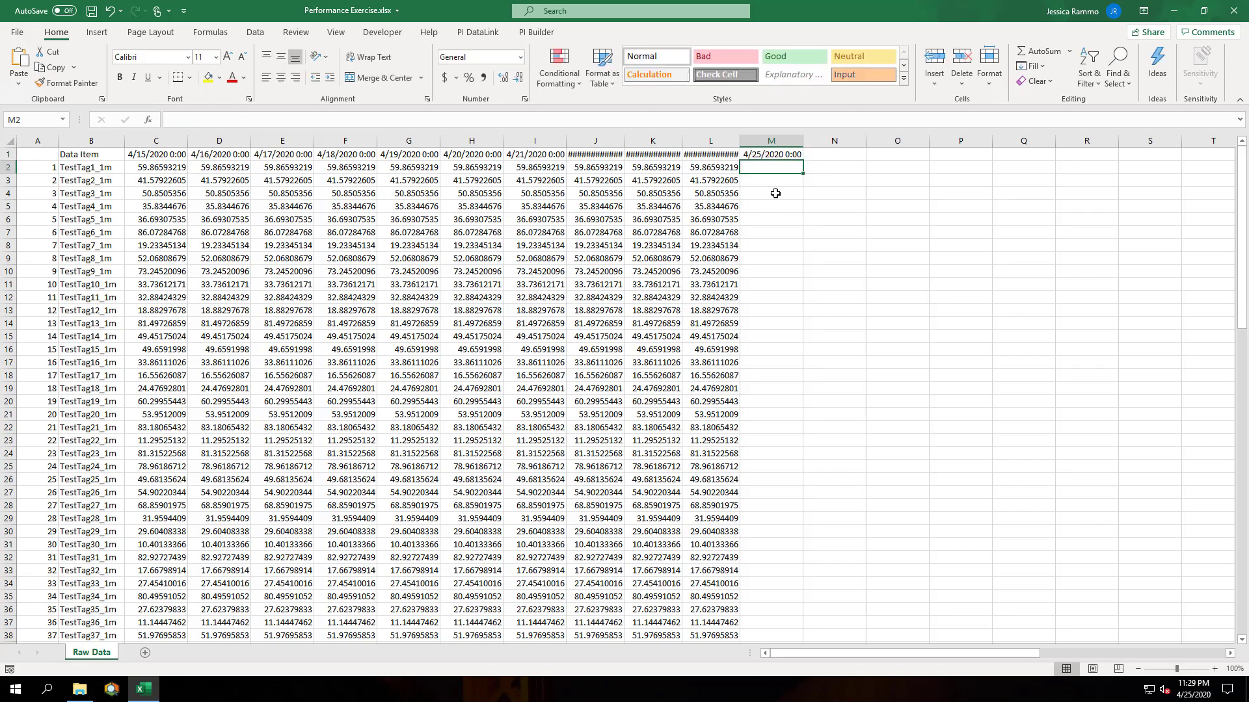
- Enter a test value in cell P11, then delete it
left_click(793, 245)
left_click(828, 319)
left_click(965, 289)
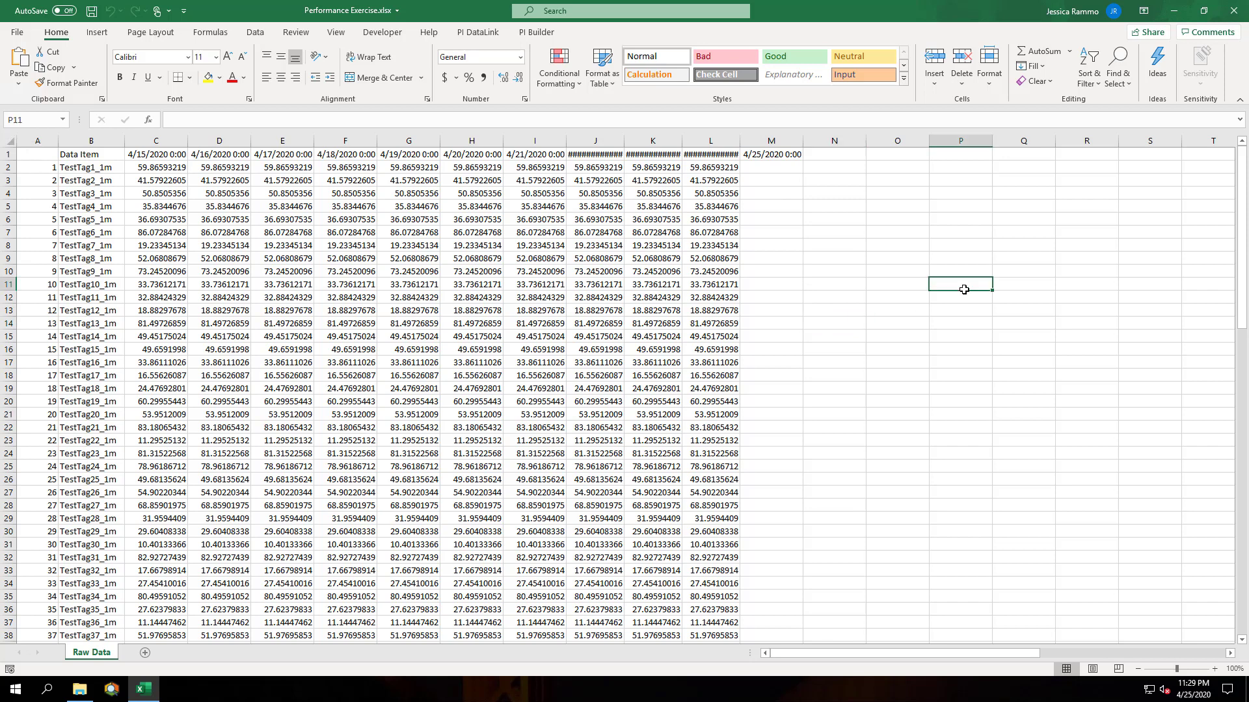
type("test")
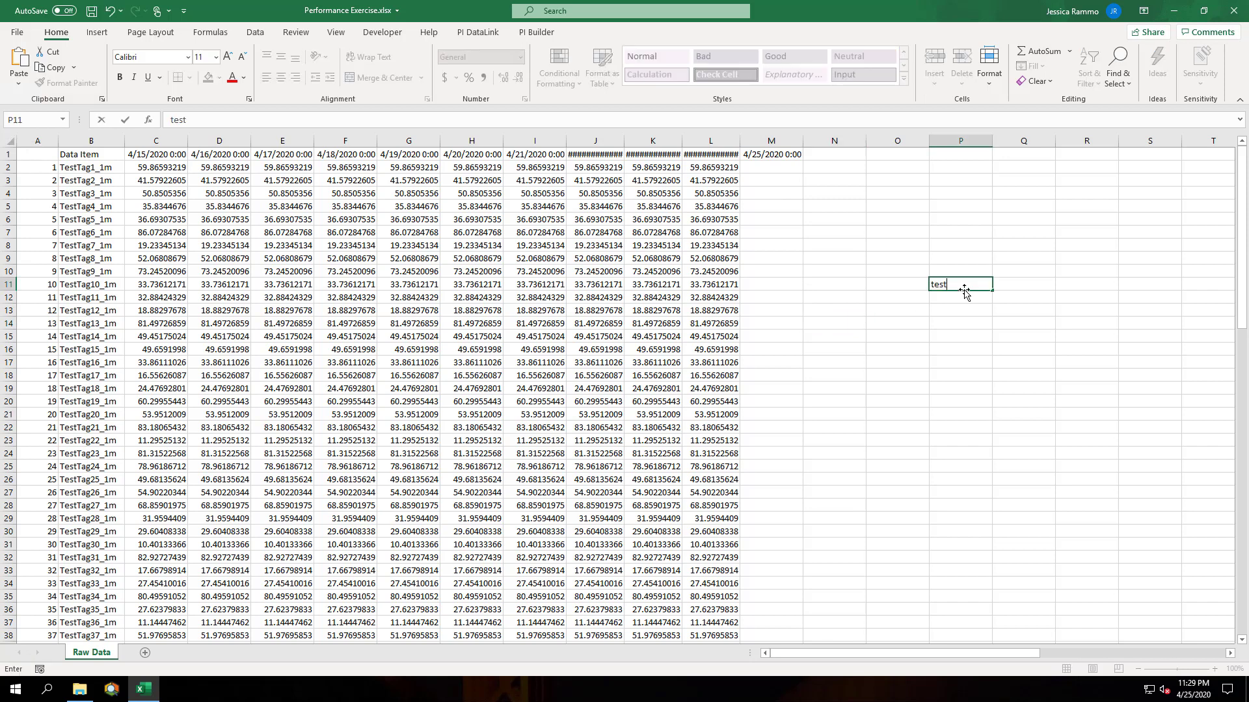
key("Return")
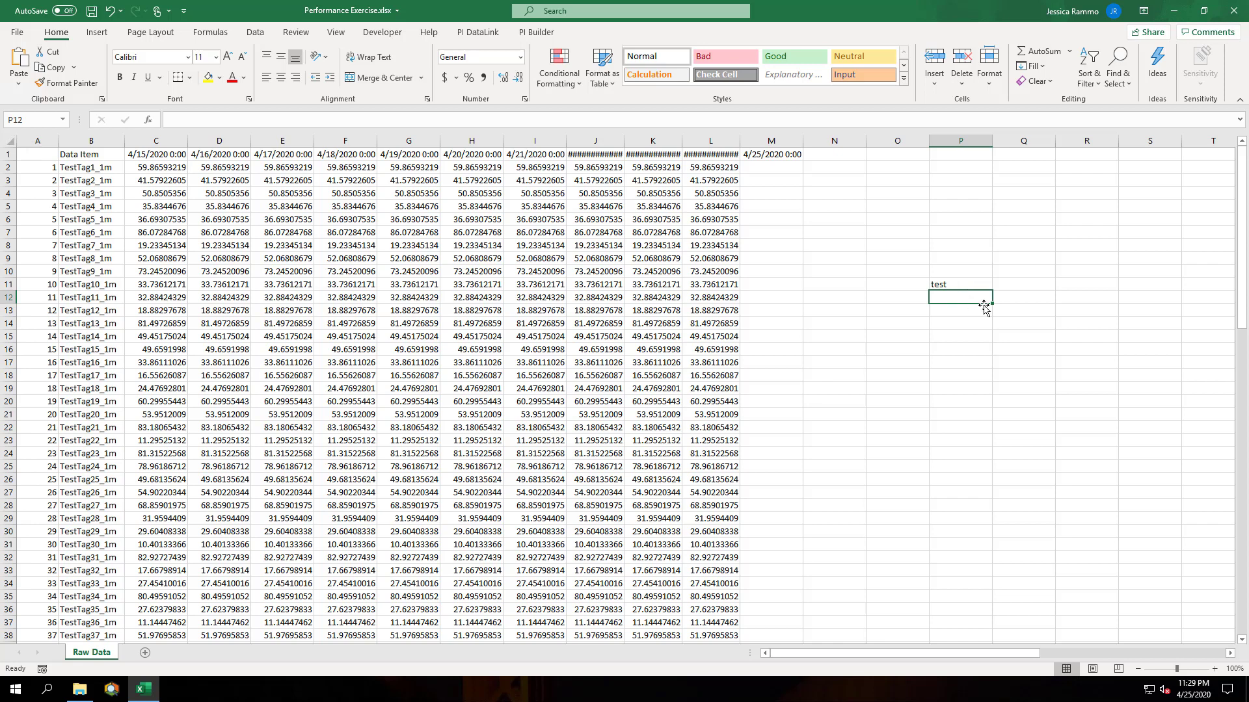
left_click(953, 286)
key("Delete")
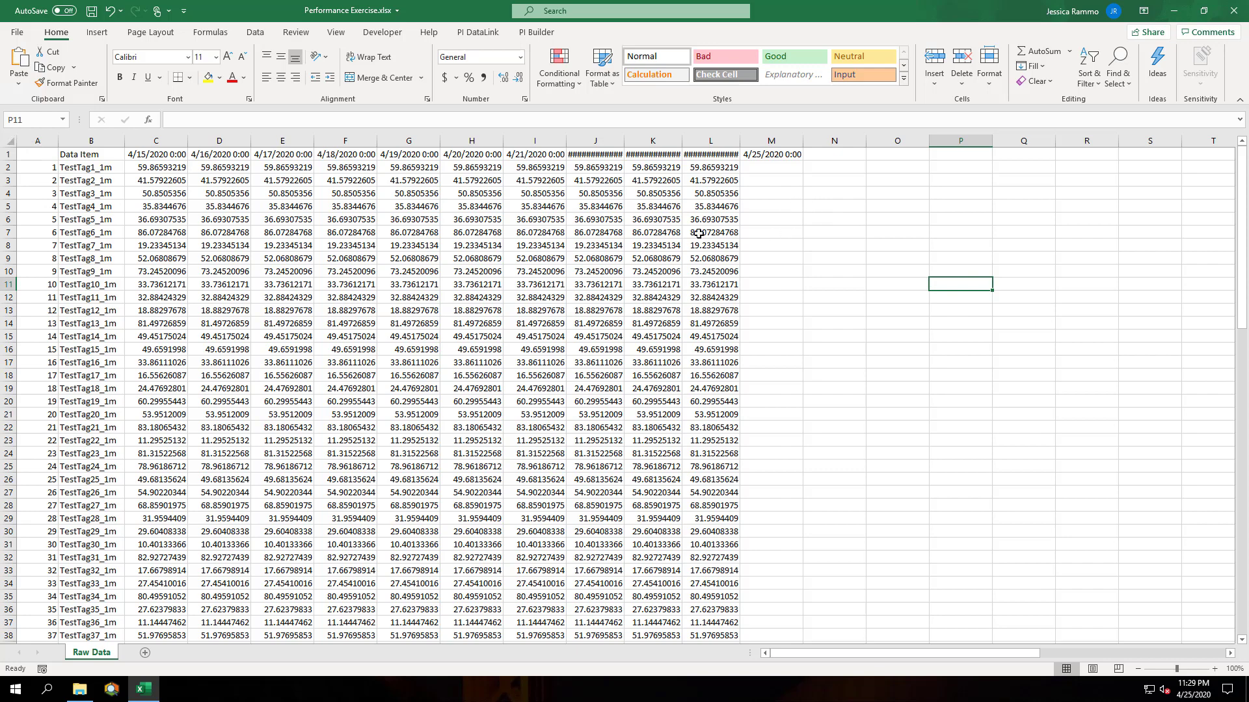